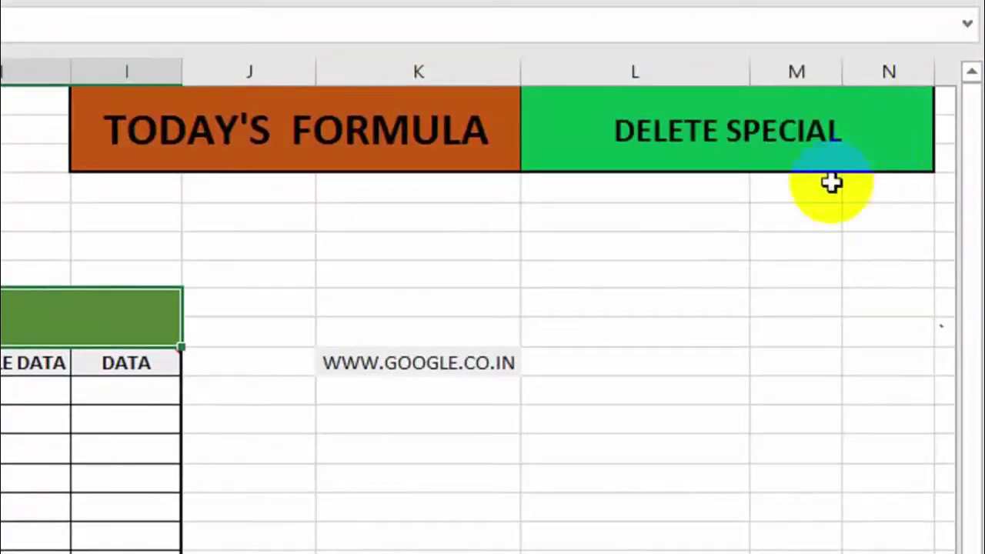
Step: Select range C6:J23 over the TODAY'S PROBLEM table and delete its contents
{"action": "left_click", "coordinate": [469, 415]}
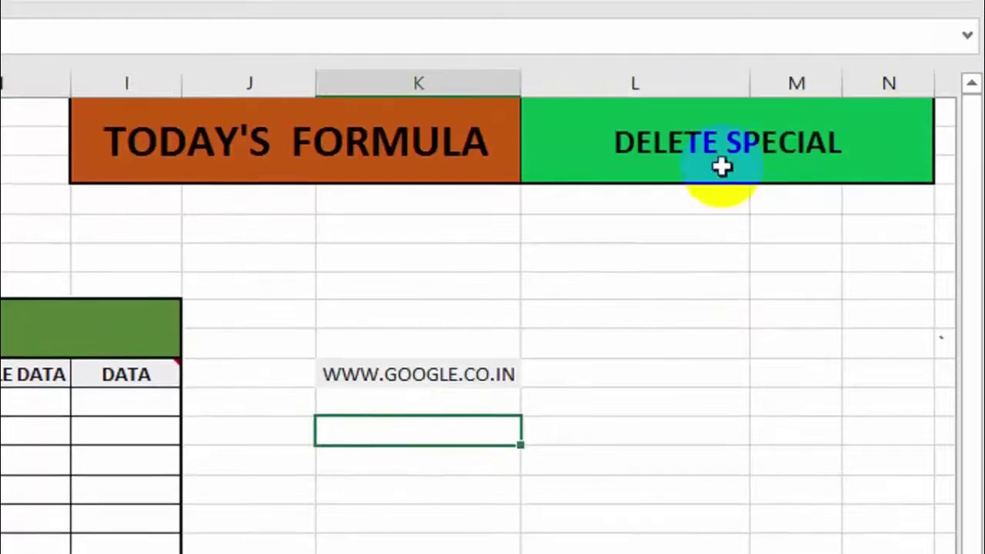
{"action": "left_click", "coordinate": [716, 239]}
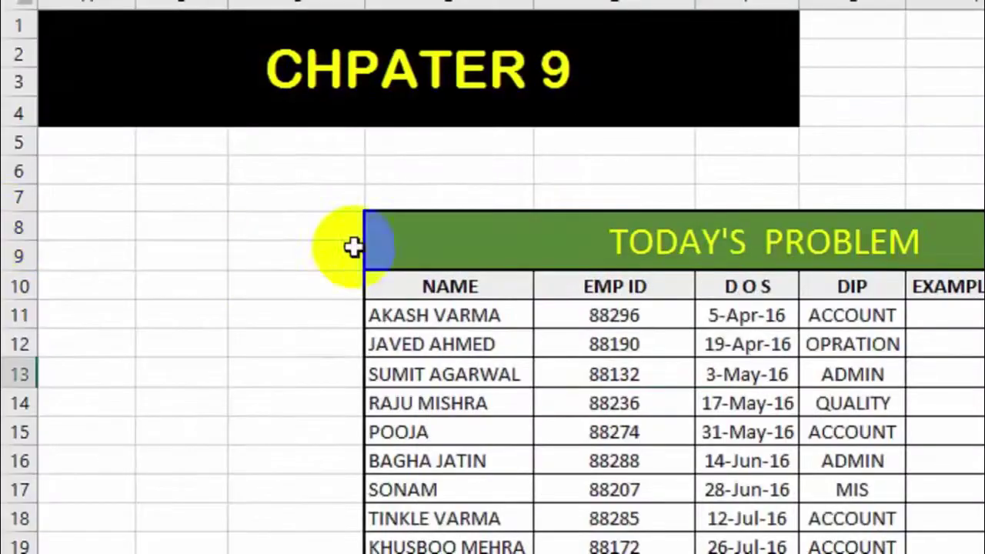
{"action": "mouse_move", "coordinate": [352, 247]}
{"action": "left_mouse_down"}
{"action": "mouse_move", "coordinate": [645, 244]}
{"action": "mouse_move", "coordinate": [762, 202]}
{"action": "left_mouse_up"}
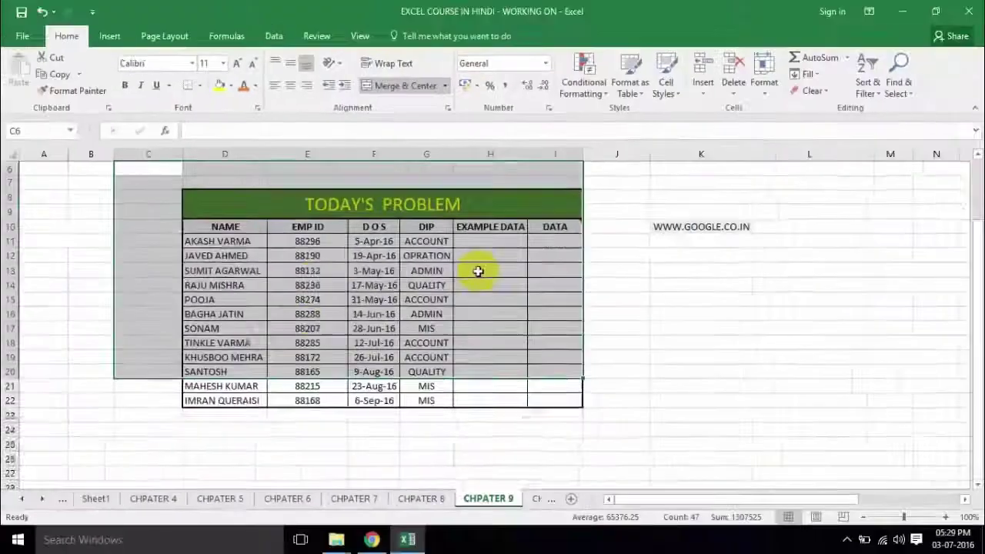
{"action": "left_click", "coordinate": [607, 329]}
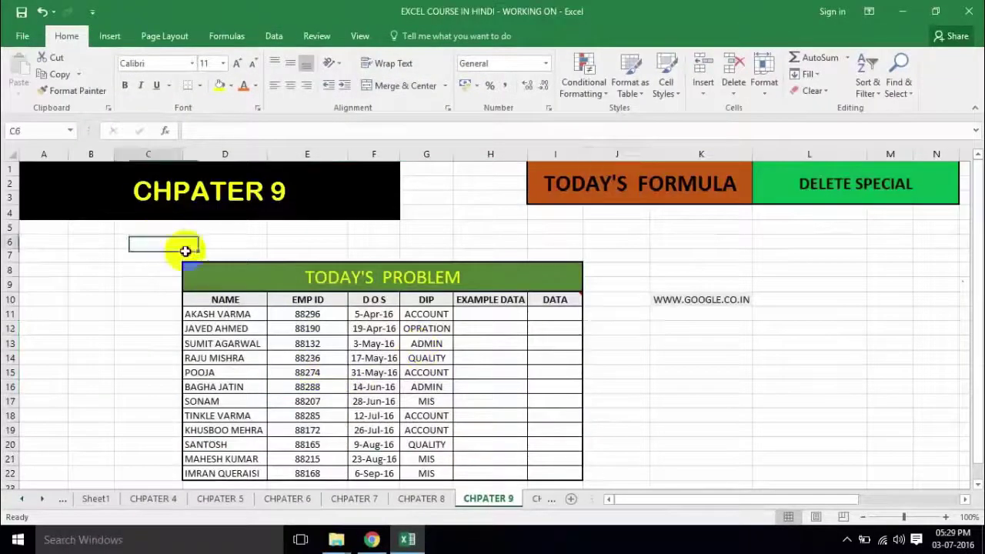
{"action": "left_click_drag", "start_coordinate": [185, 251], "coordinate": [586, 455]}
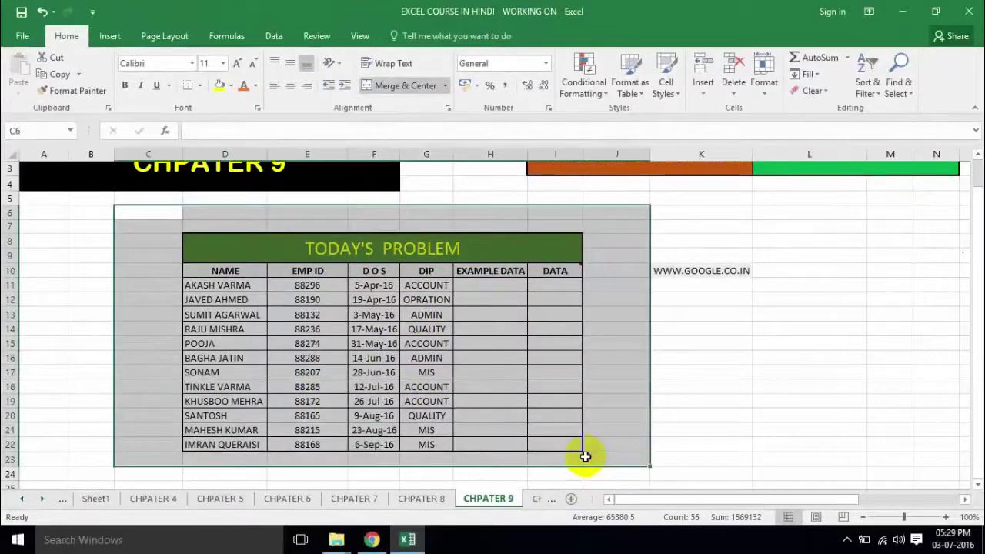
{"action": "key", "text": "Delete"}
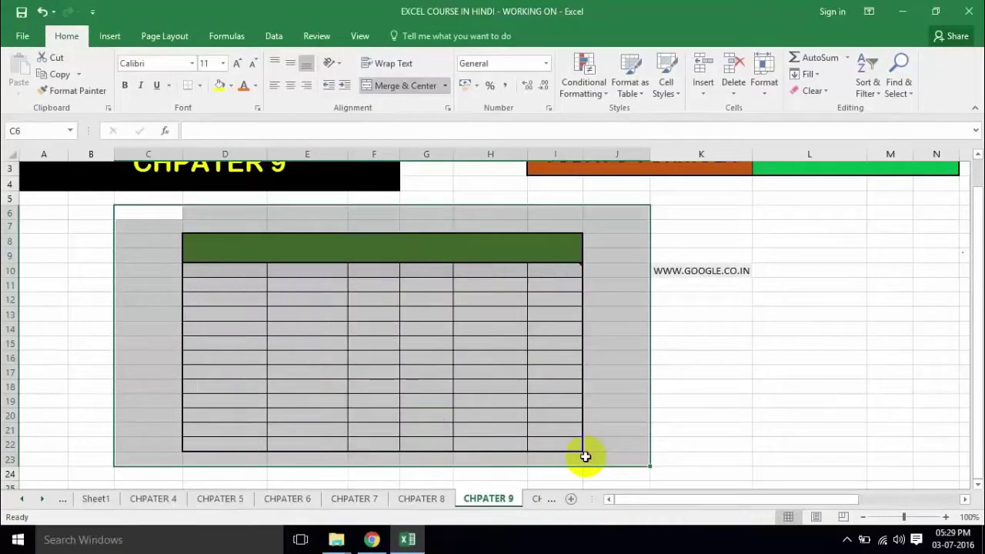
{"action": "left_click_drag", "start_coordinate": [239, 311], "coordinate": [423, 347]}
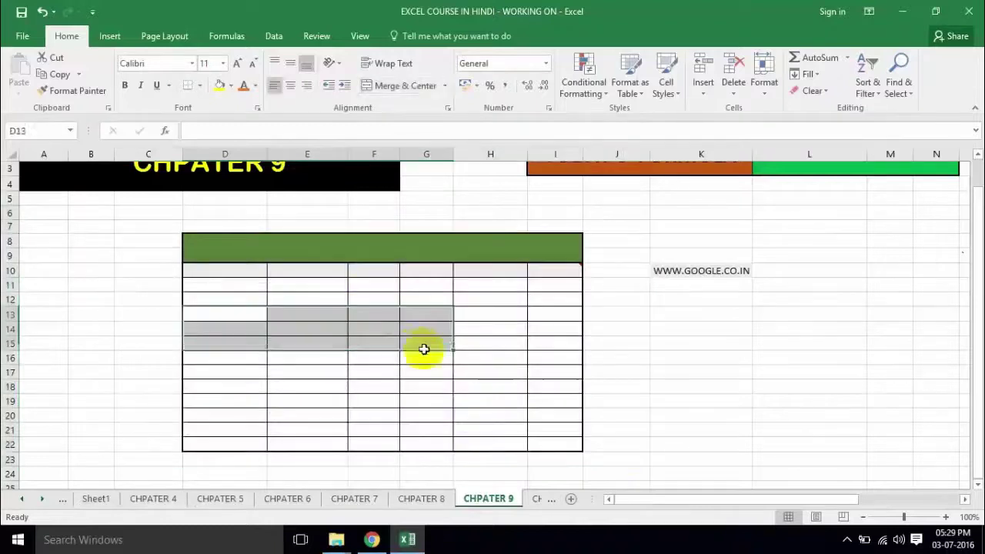
{"action": "left_click", "coordinate": [462, 329]}
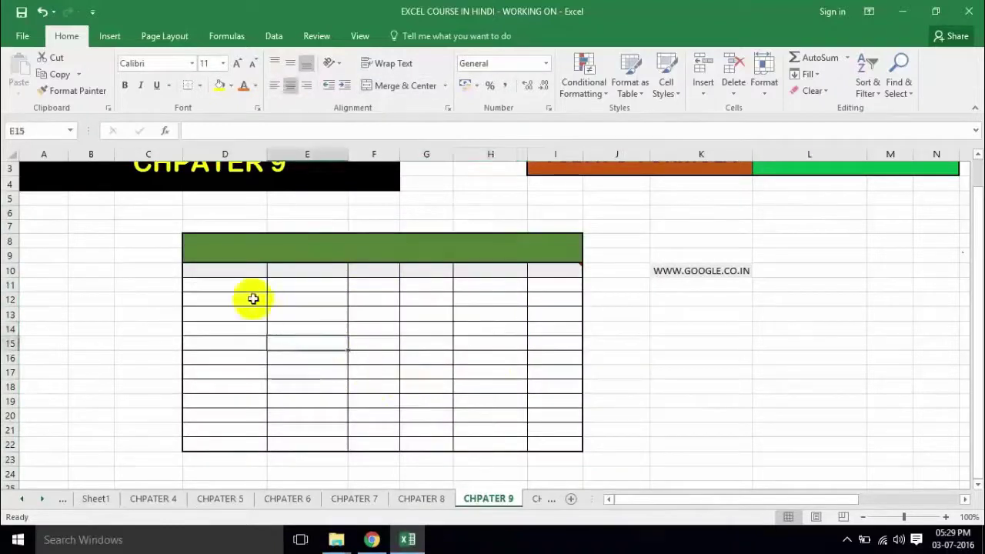
{"action": "left_click", "coordinate": [289, 374]}
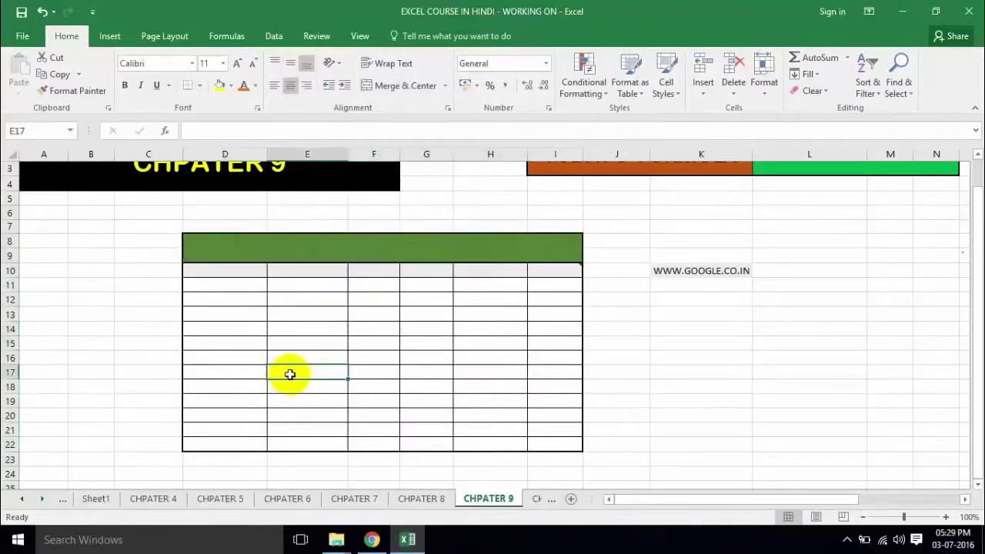
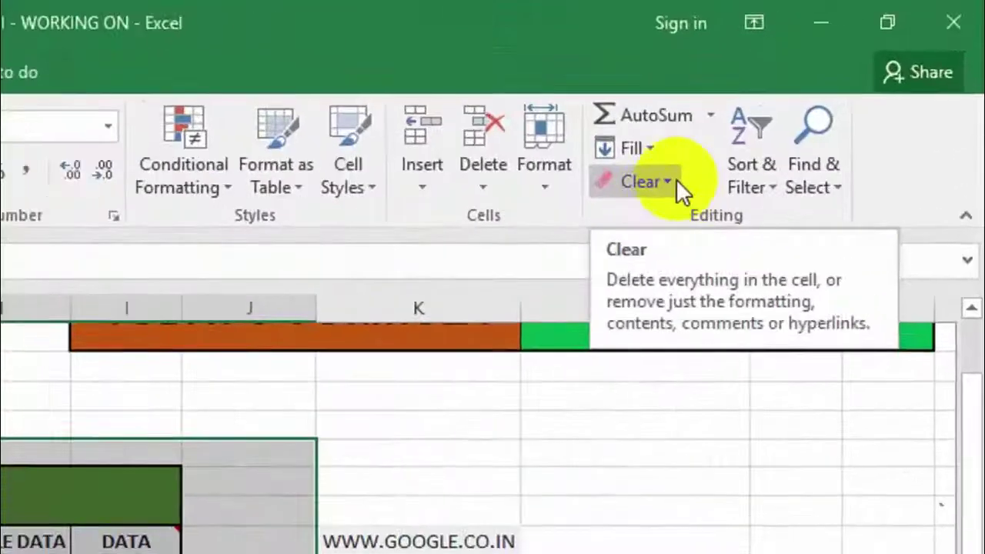
Step: Clear the selected range, then erase the D O S date in one employee's row
{"action": "left_click", "coordinate": [675, 180]}
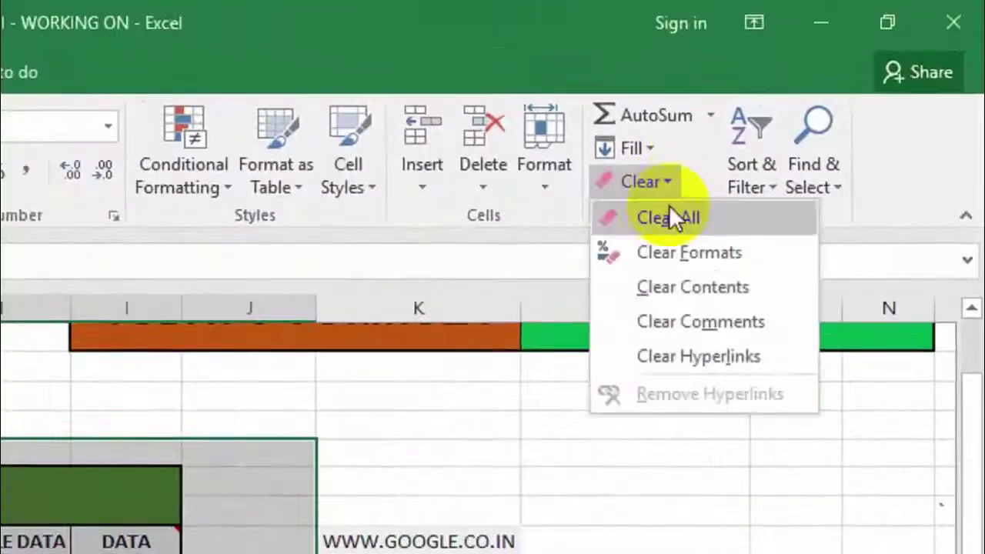
{"action": "left_click", "coordinate": [666, 219]}
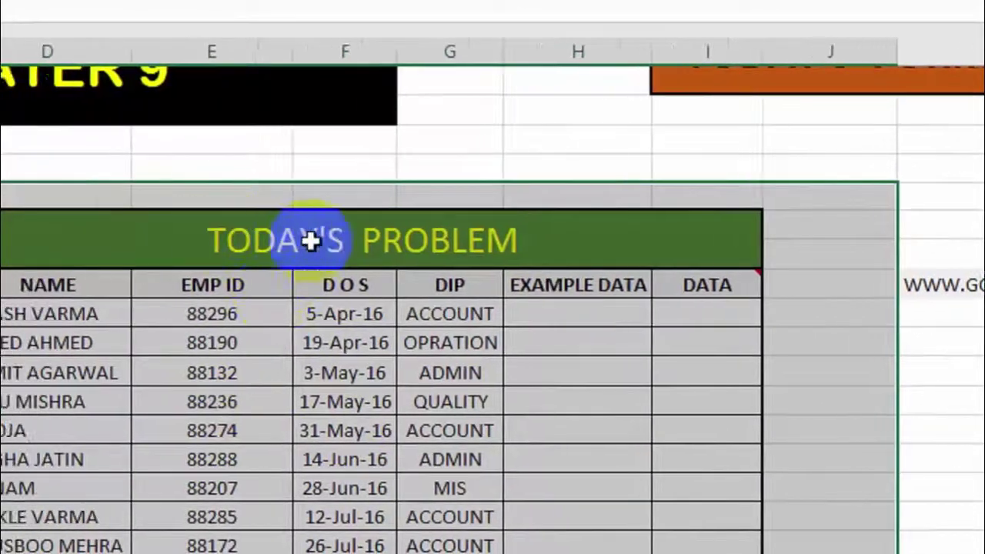
{"action": "left_click", "coordinate": [343, 348]}
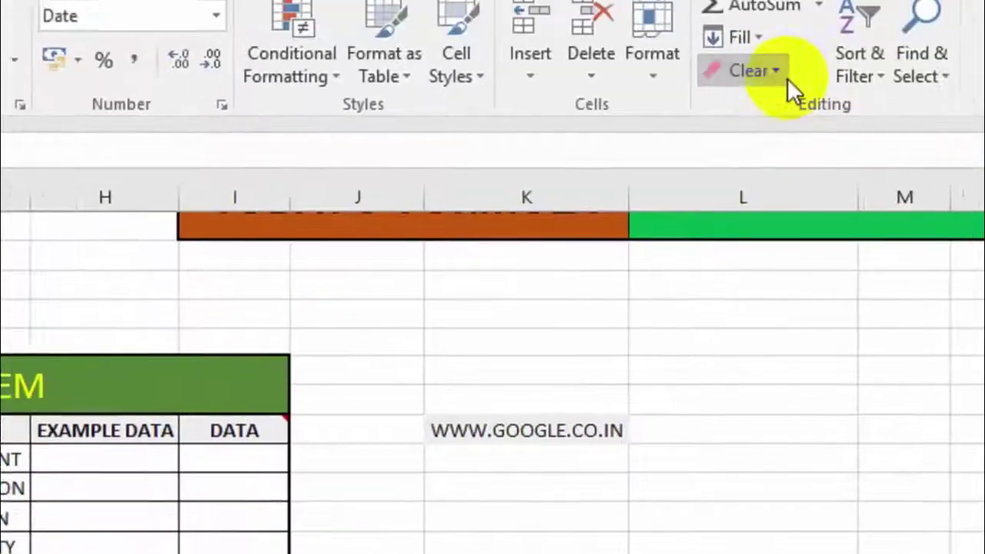
{"action": "left_click", "coordinate": [739, 122]}
{"action": "left_click", "coordinate": [743, 219]}
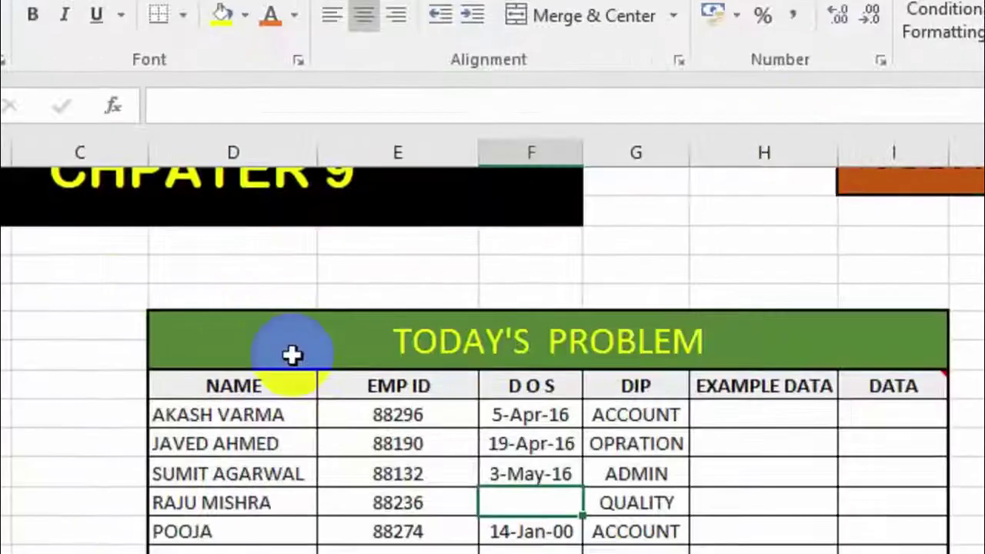
Step: Clear the contents of the whole TODAY'S PROBLEM table, then undo to restore them
{"action": "left_click_drag", "start_coordinate": [333, 112], "coordinate": [407, 494]}
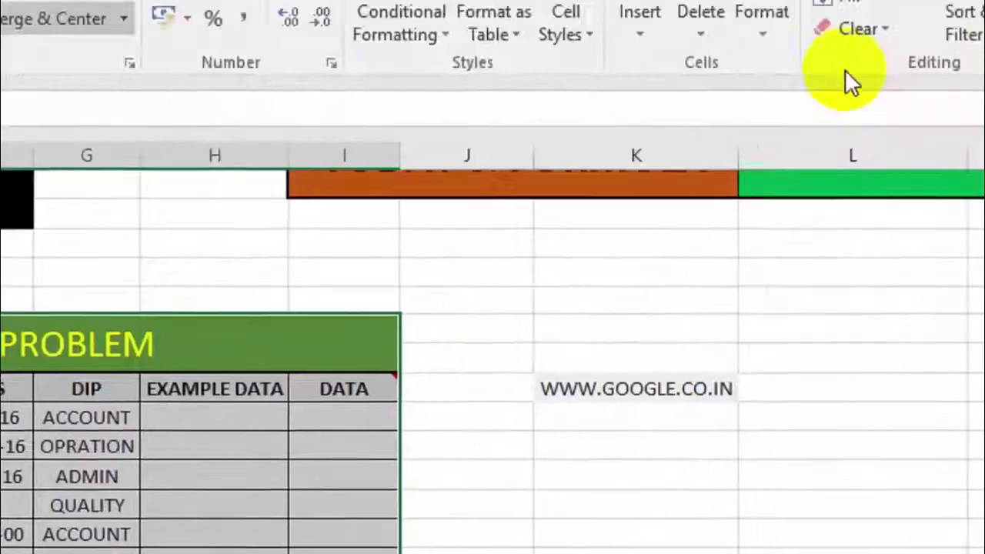
{"action": "left_click", "coordinate": [781, 106]}
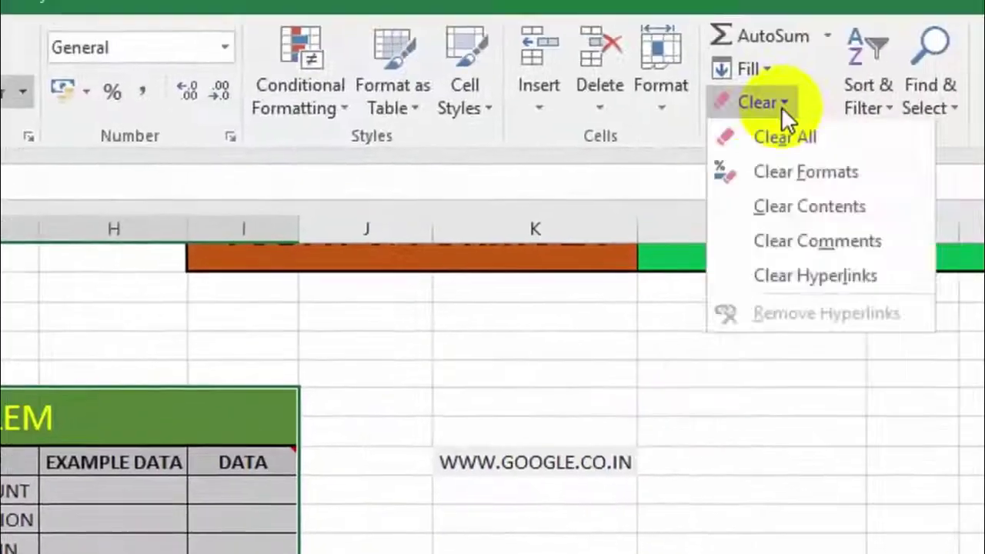
{"action": "left_click", "coordinate": [758, 214]}
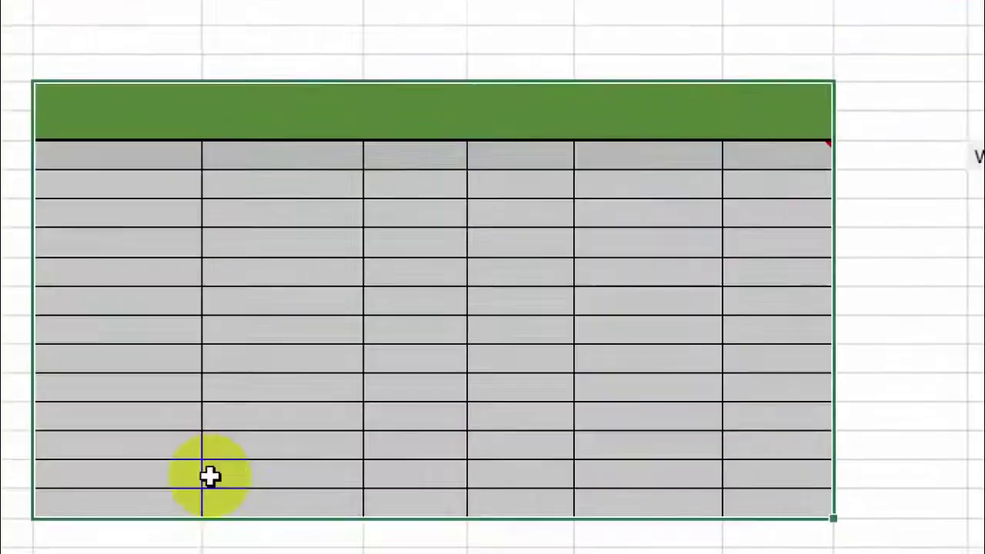
{"action": "left_click", "coordinate": [331, 416]}
{"action": "left_click_drag", "start_coordinate": [249, 112], "coordinate": [269, 416]}
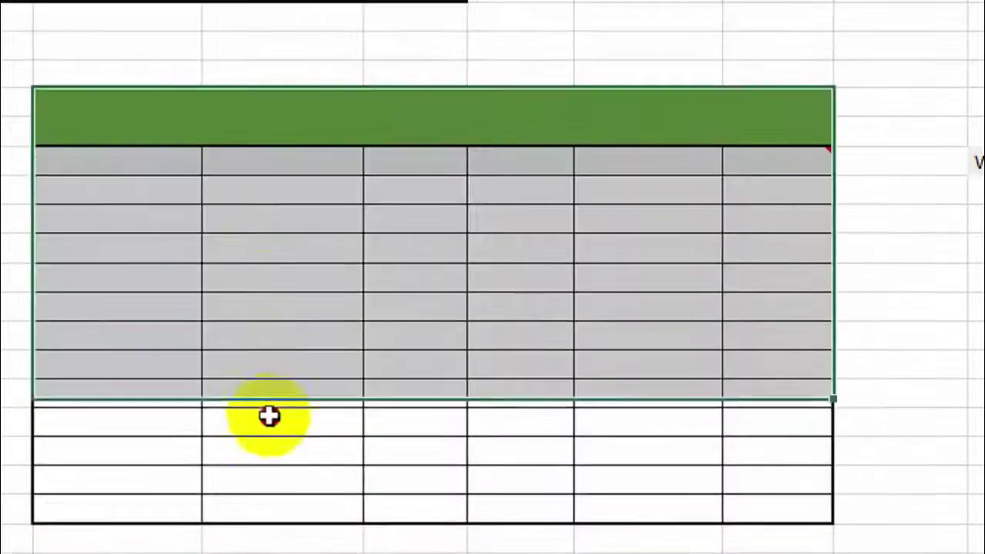
{"action": "left_click", "coordinate": [383, 340]}
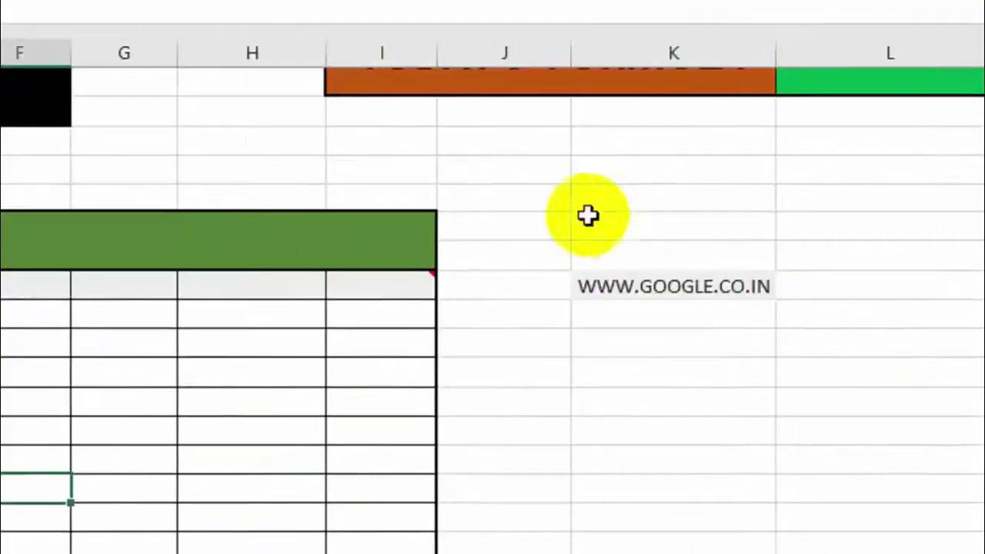
{"action": "key", "text": "ctrl+z"}
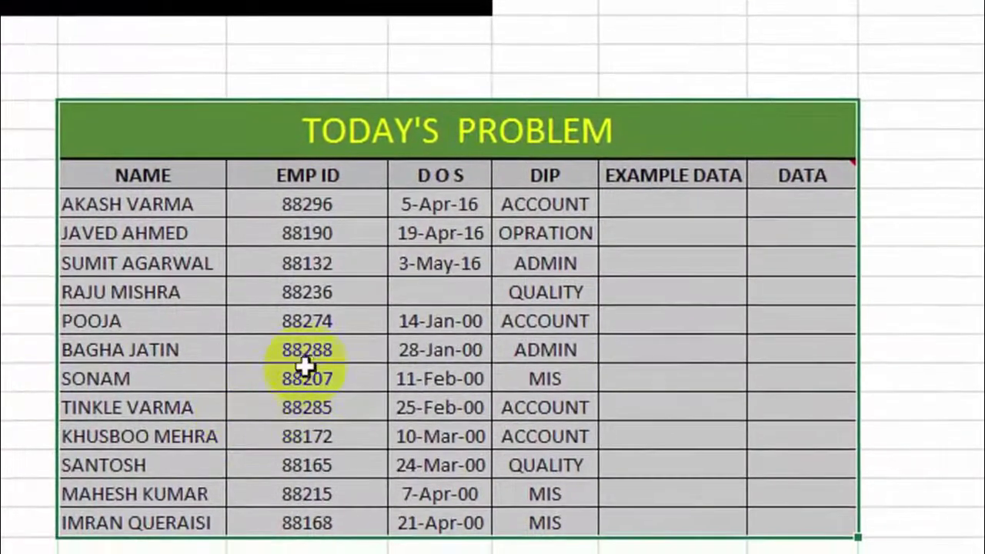
Step: Clear Formats on the TODAY'S PROBLEM table so dates show as plain numbers, then undo it
{"action": "left_click", "coordinate": [374, 143]}
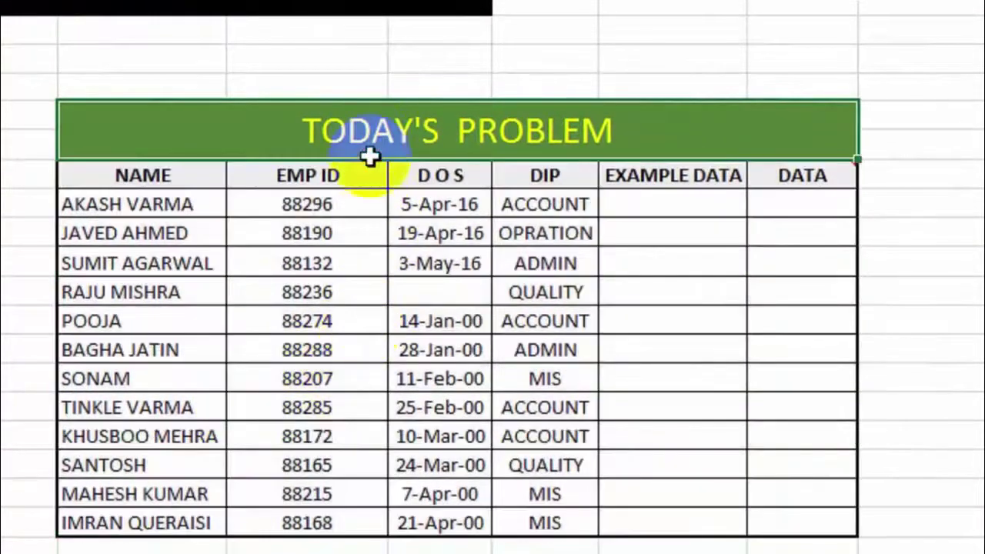
{"action": "left_click", "coordinate": [416, 293]}
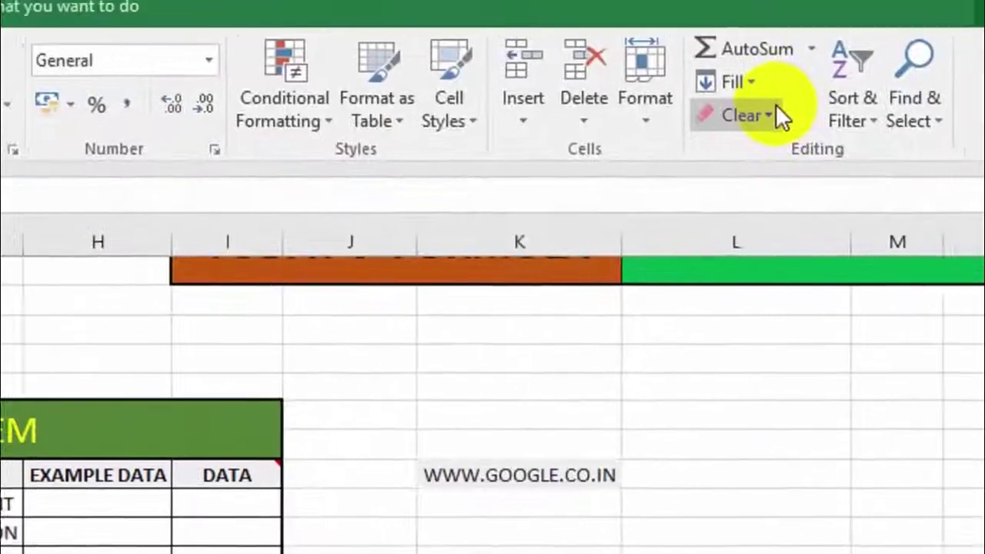
{"action": "left_click", "coordinate": [746, 140]}
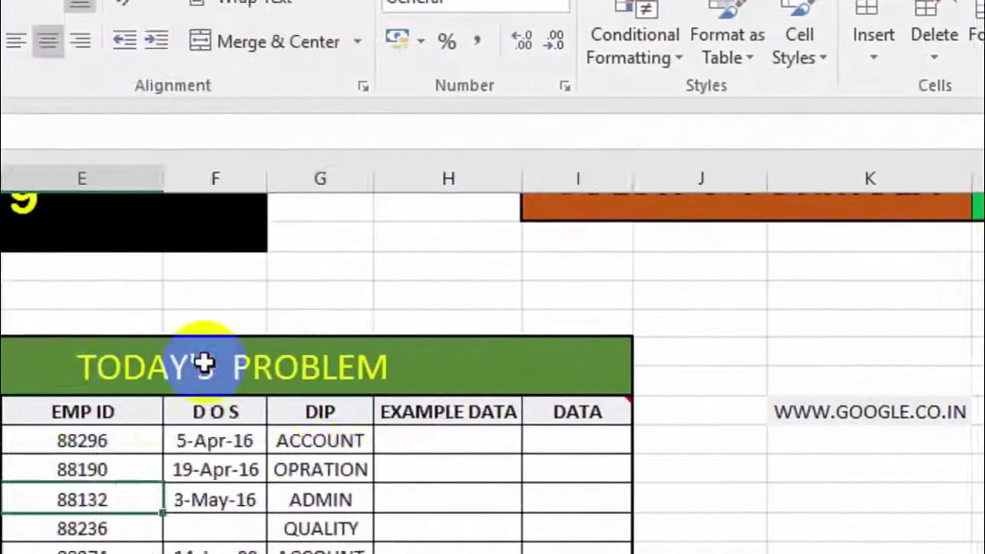
{"action": "left_click_drag", "start_coordinate": [31, 381], "coordinate": [231, 550]}
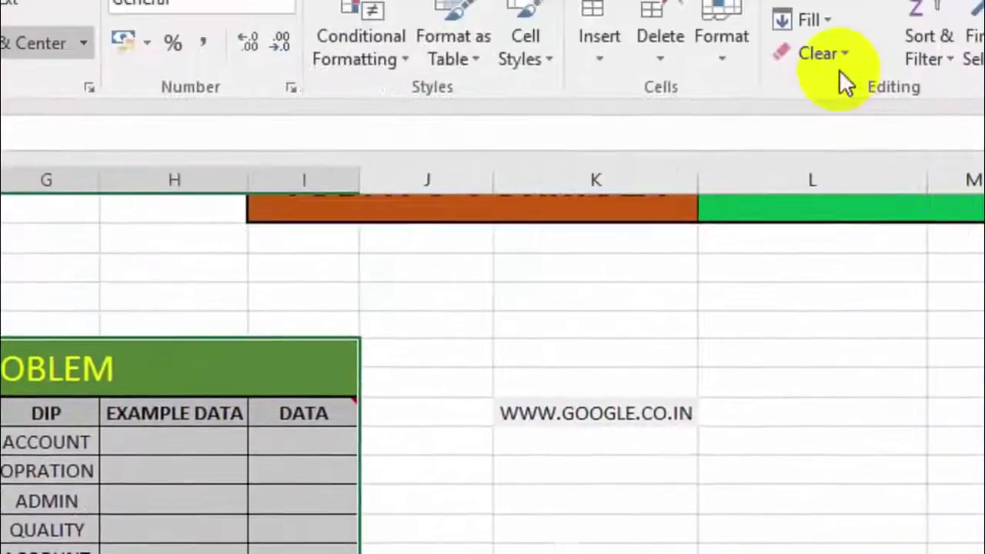
{"action": "left_click", "coordinate": [767, 116]}
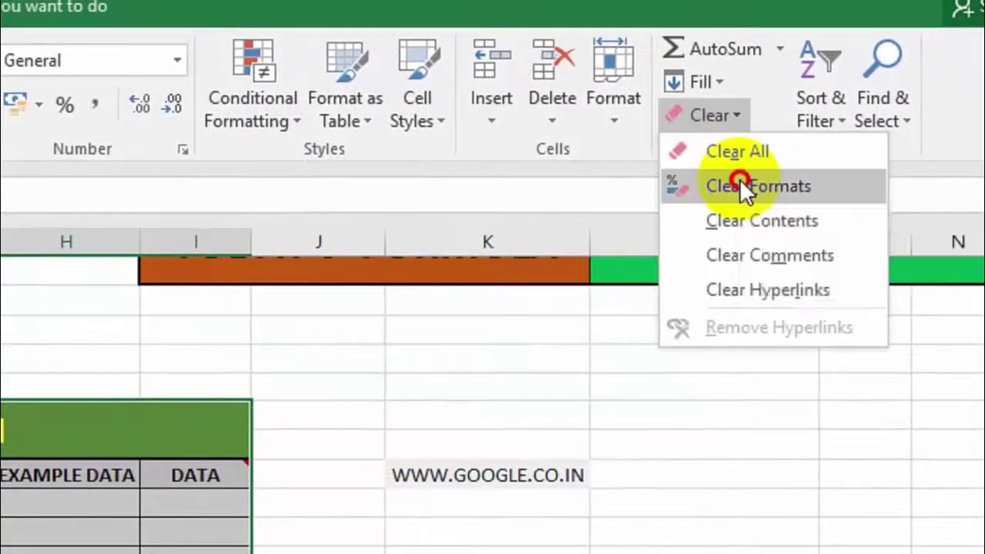
{"action": "left_click", "coordinate": [740, 185]}
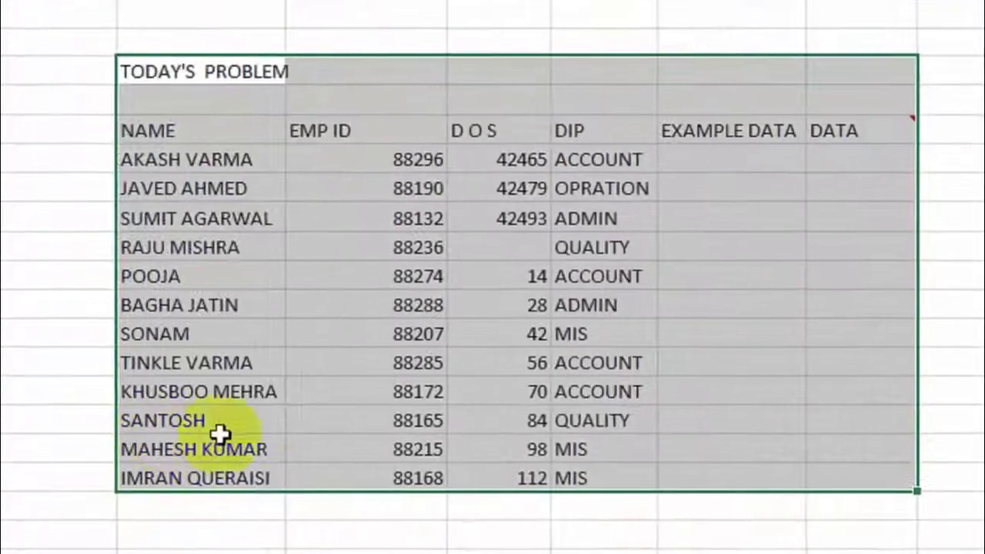
{"action": "left_click", "coordinate": [334, 443]}
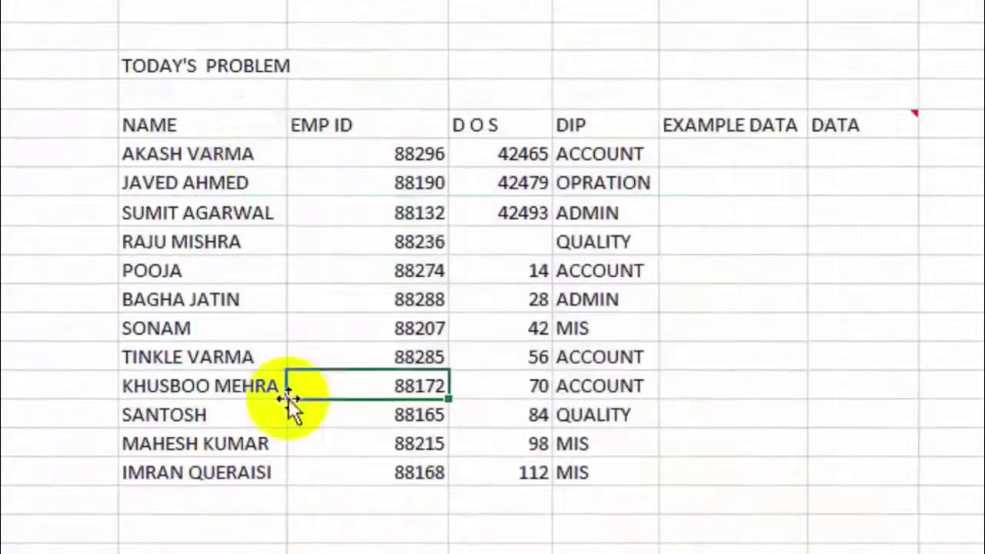
{"action": "mouse_move", "coordinate": [269, 123]}
{"action": "left_mouse_down"}
{"action": "mouse_move", "coordinate": [593, 214]}
{"action": "mouse_move", "coordinate": [846, 539]}
{"action": "left_mouse_up"}
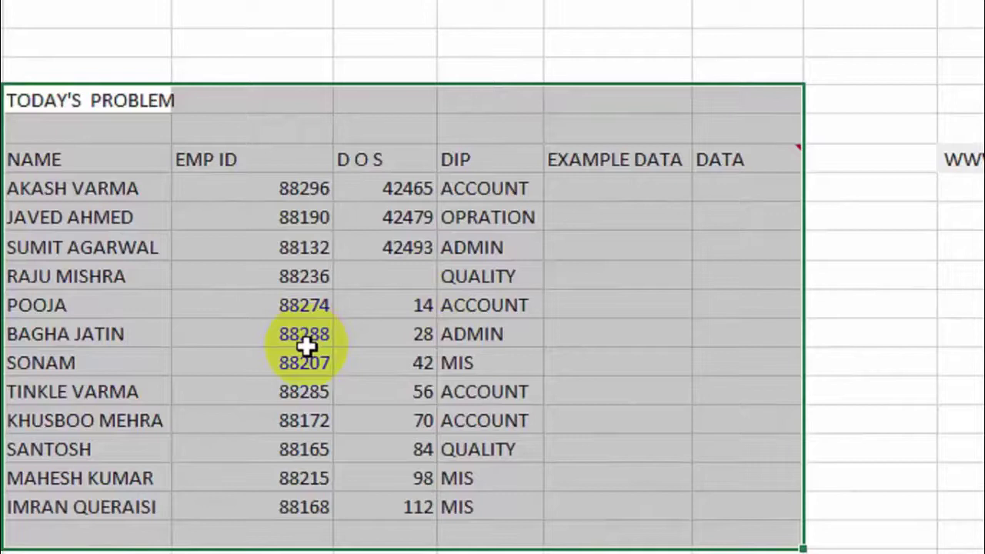
{"action": "key", "text": "ctrl+shift+a"}
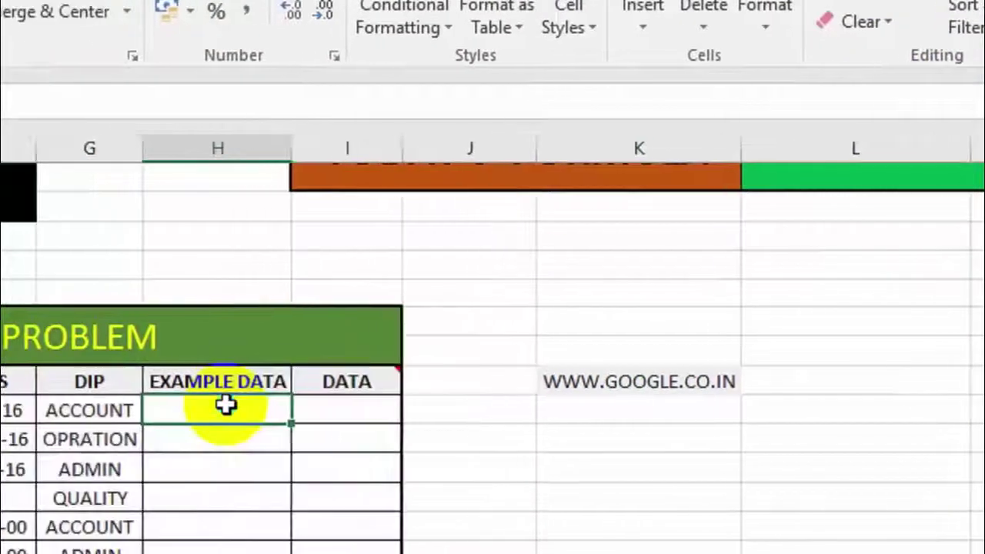
Step: Insert a comment beginning 'excel ch' on the first EXAMPLE DATA cell, beside the ACCOUNT row
{"action": "right_click", "coordinate": [102, 493]}
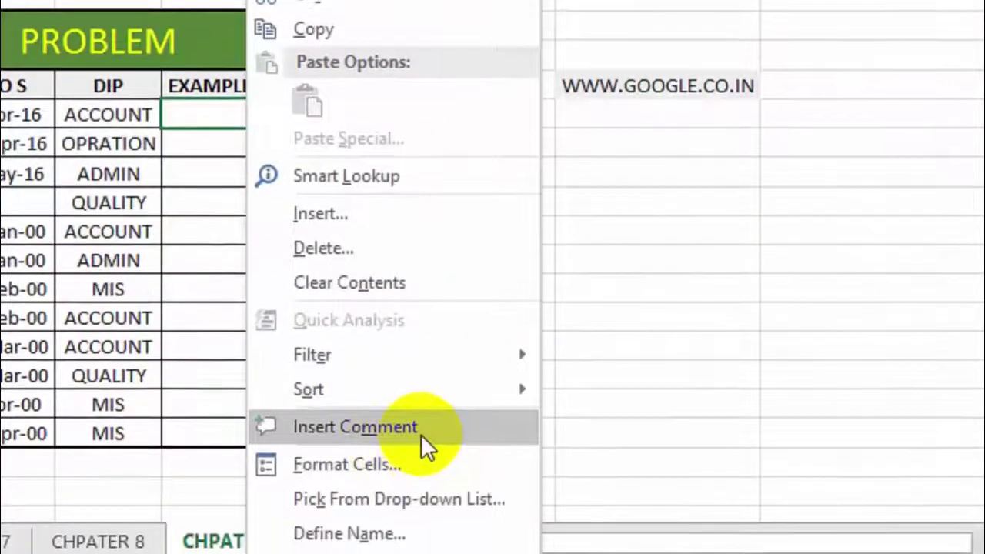
{"action": "left_click", "coordinate": [385, 495]}
{"action": "type", "text": "excel chapters"}
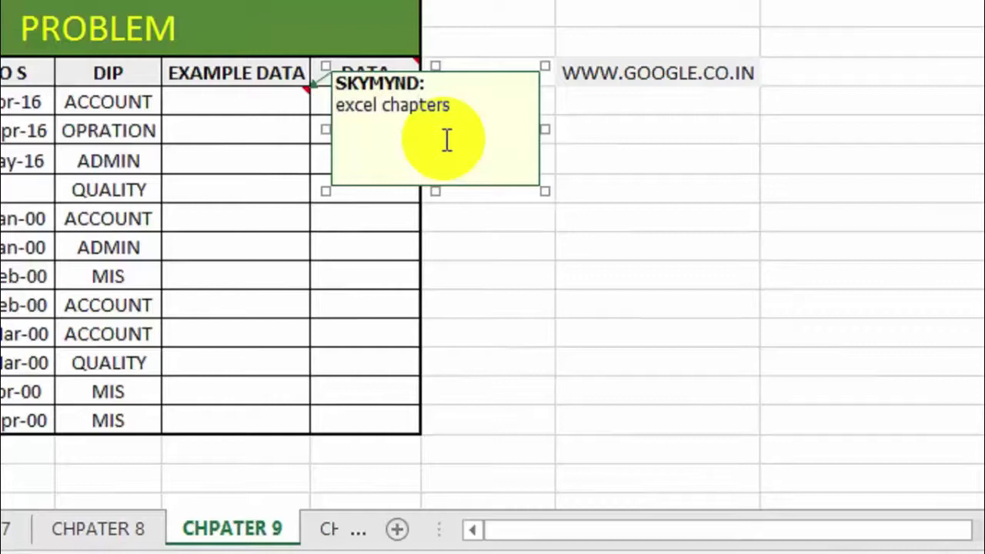
{"action": "left_click", "coordinate": [693, 101]}
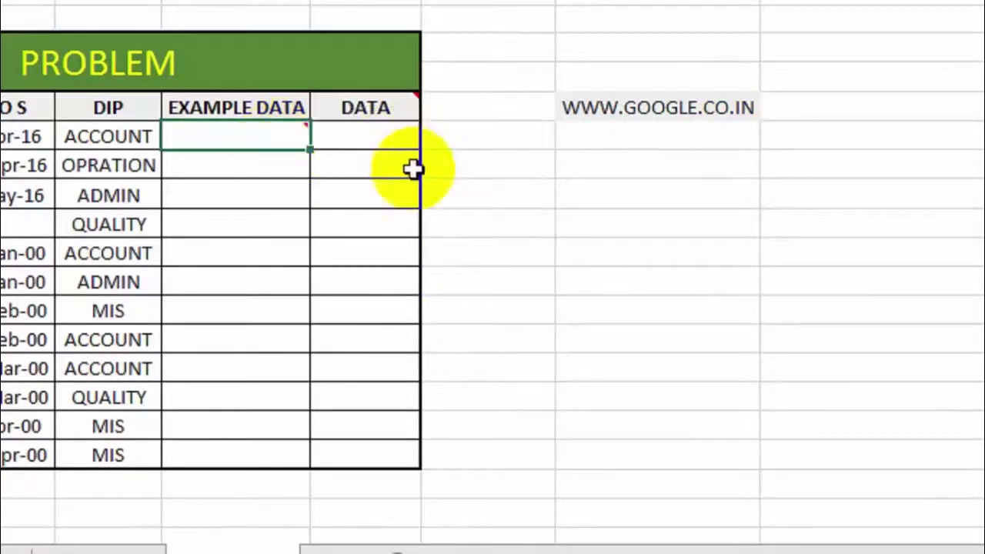
Step: Clear Comments from the table range, from the title down to the ADMIN row
{"action": "left_click", "coordinate": [719, 288]}
{"action": "left_click_drag", "start_coordinate": [193, 99], "coordinate": [439, 316]}
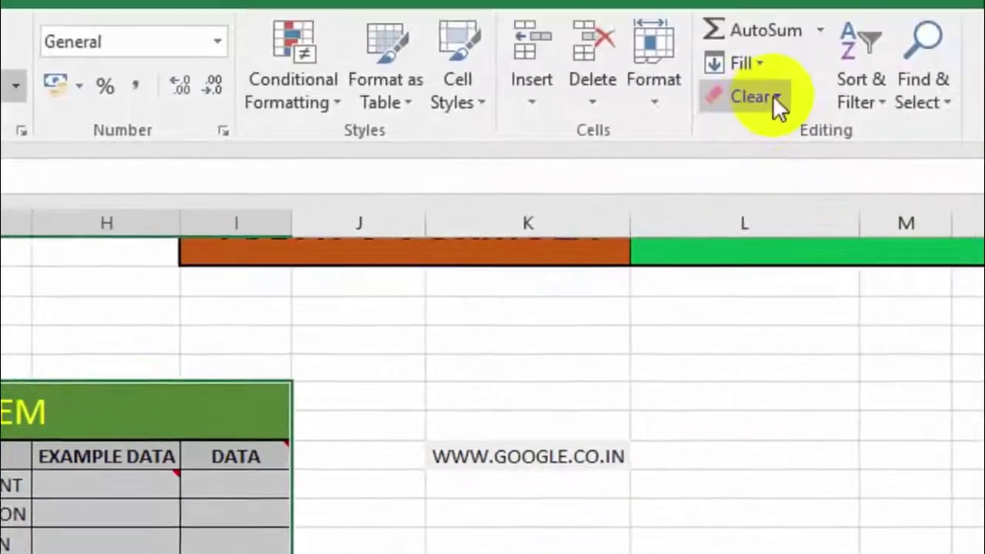
{"action": "left_click", "coordinate": [770, 100]}
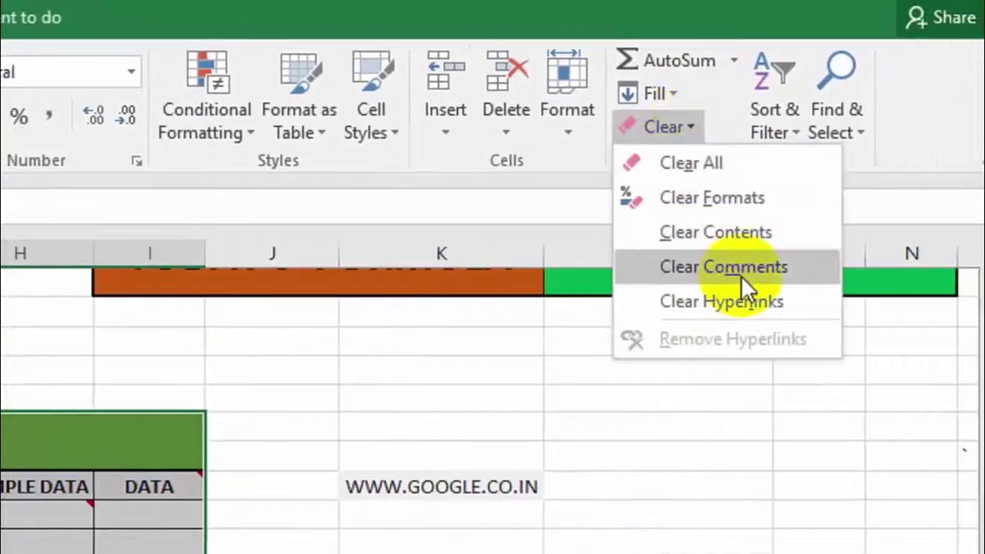
{"action": "left_click", "coordinate": [758, 277]}
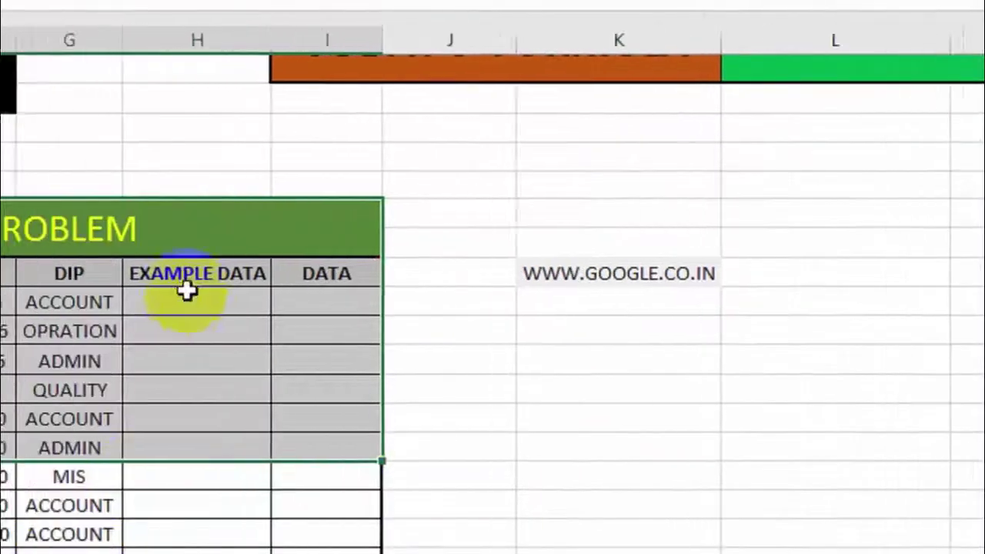
Step: Check the EXAMPLE DATA and DATA header cells for remaining comments
{"action": "left_click", "coordinate": [187, 293]}
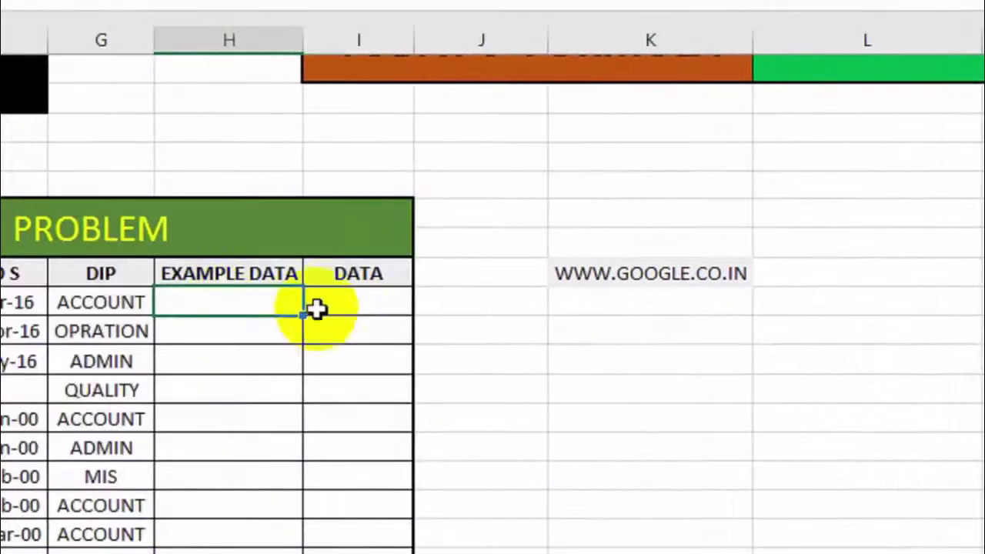
{"action": "left_click_drag", "start_coordinate": [271, 327], "coordinate": [295, 382]}
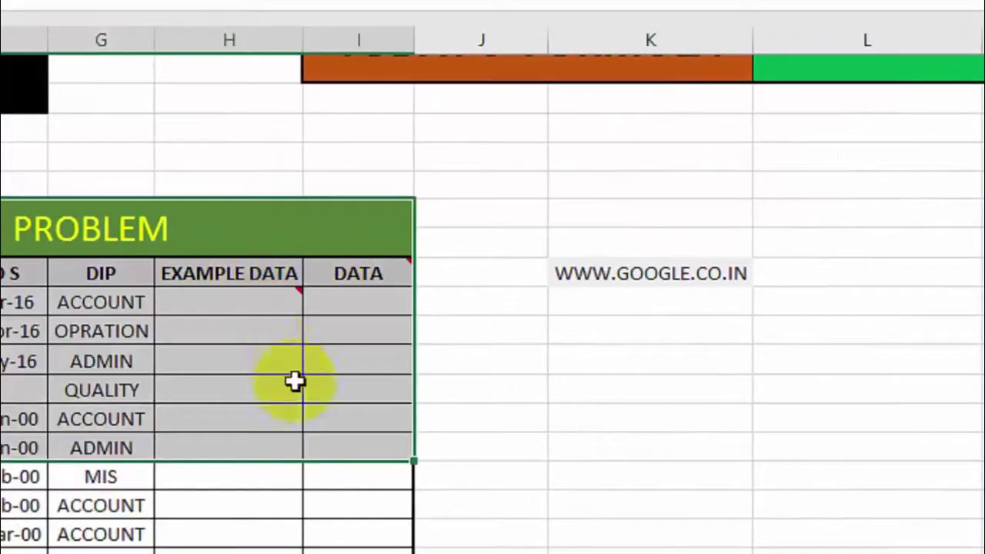
{"action": "left_click", "coordinate": [284, 292]}
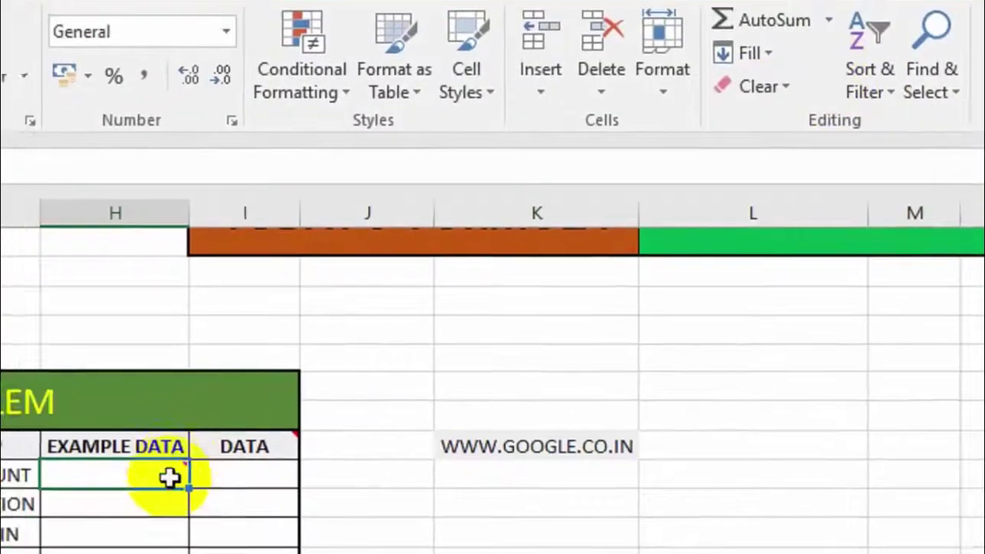
{"action": "left_click", "coordinate": [300, 430]}
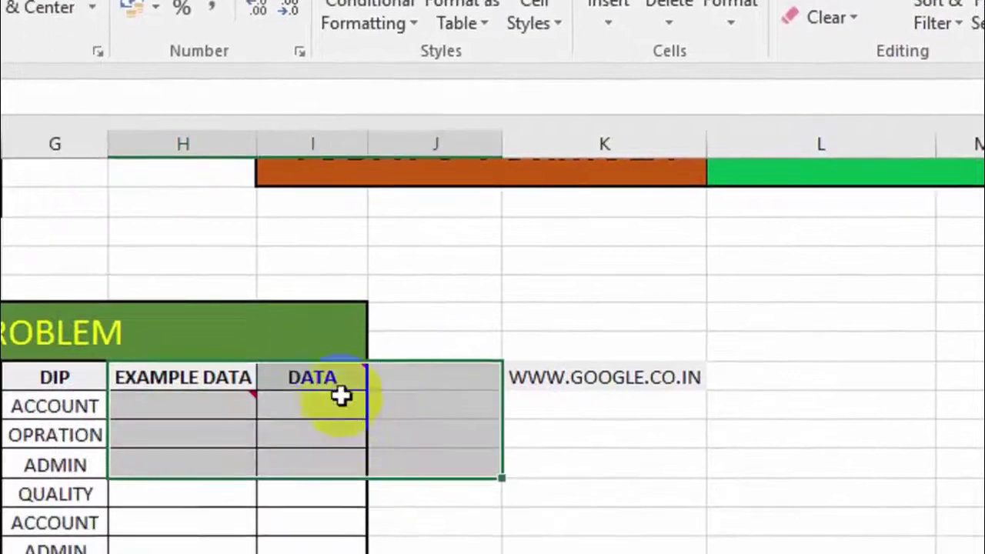
{"action": "left_click", "coordinate": [327, 377]}
{"action": "left_click", "coordinate": [223, 414]}
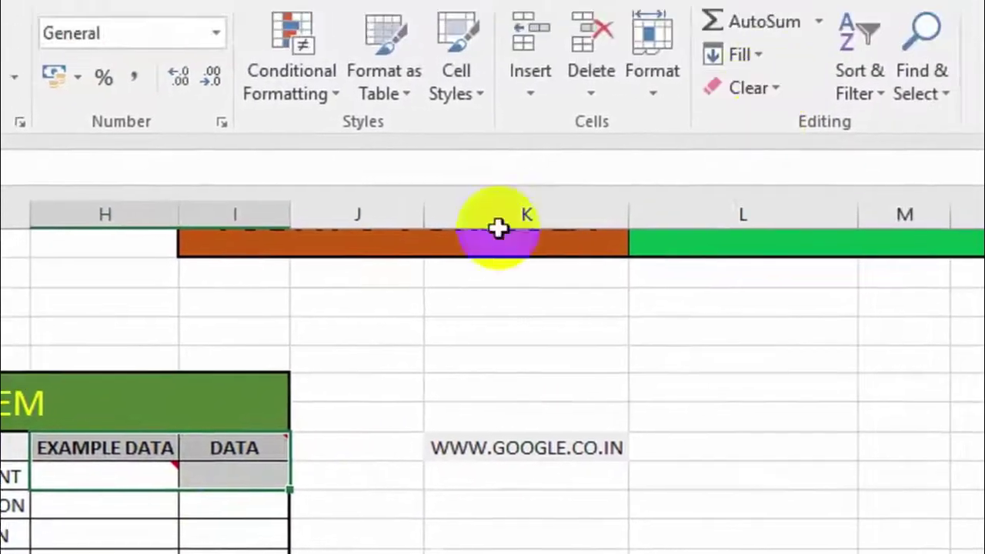
Step: Clear Comments again on the whole table, then inspect the QUALITY and ACCOUNT cells
{"action": "left_click_drag", "start_coordinate": [138, 398], "coordinate": [515, 510]}
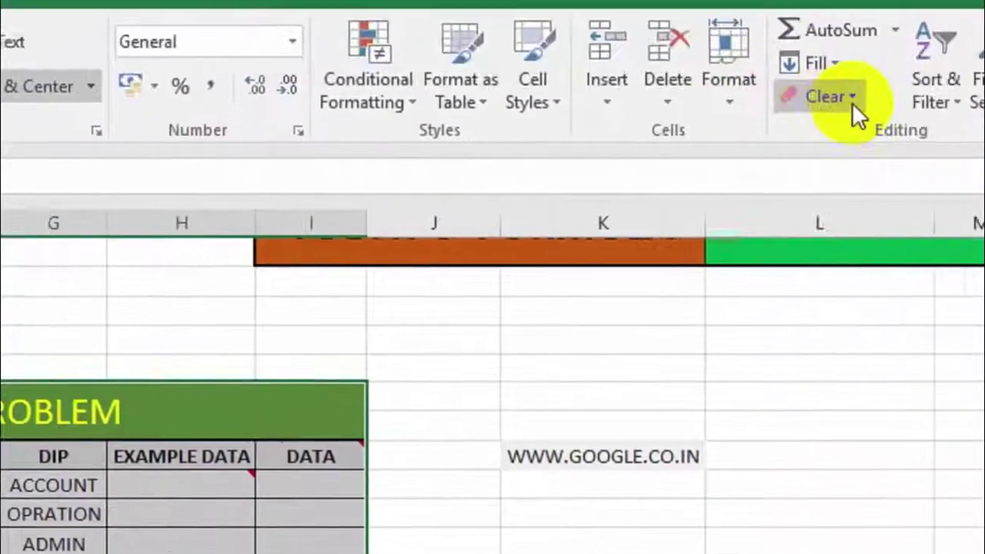
{"action": "left_click", "coordinate": [743, 122]}
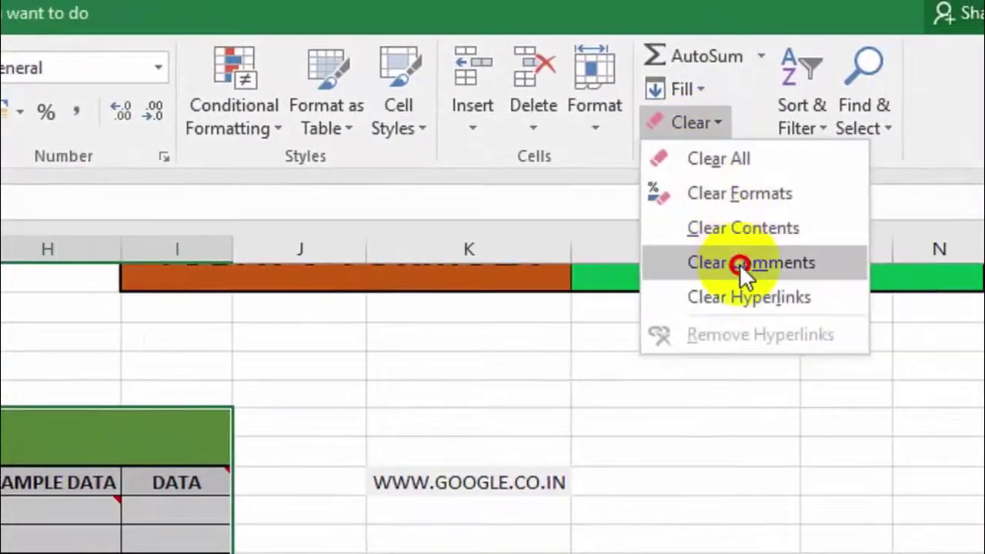
{"action": "left_click", "coordinate": [740, 264]}
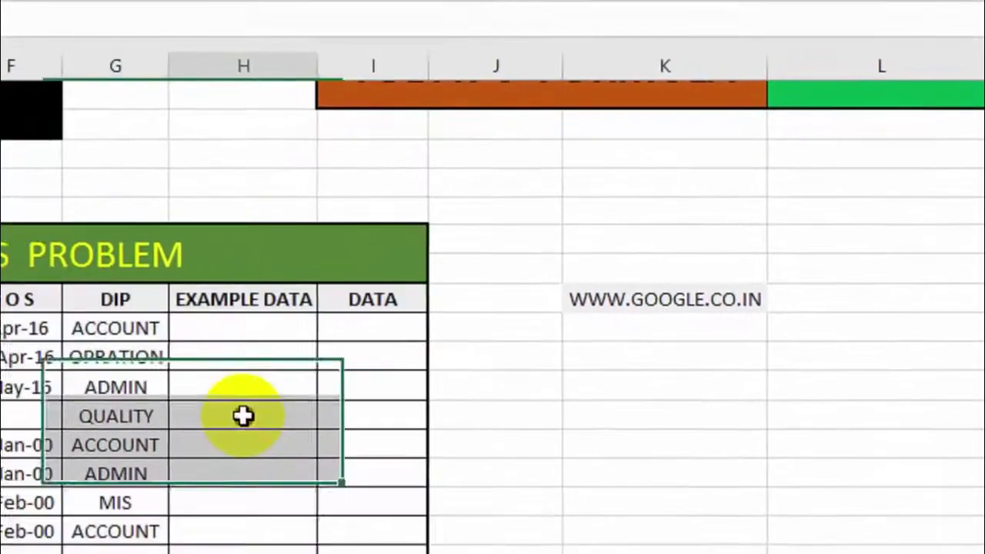
{"action": "left_click", "coordinate": [245, 416]}
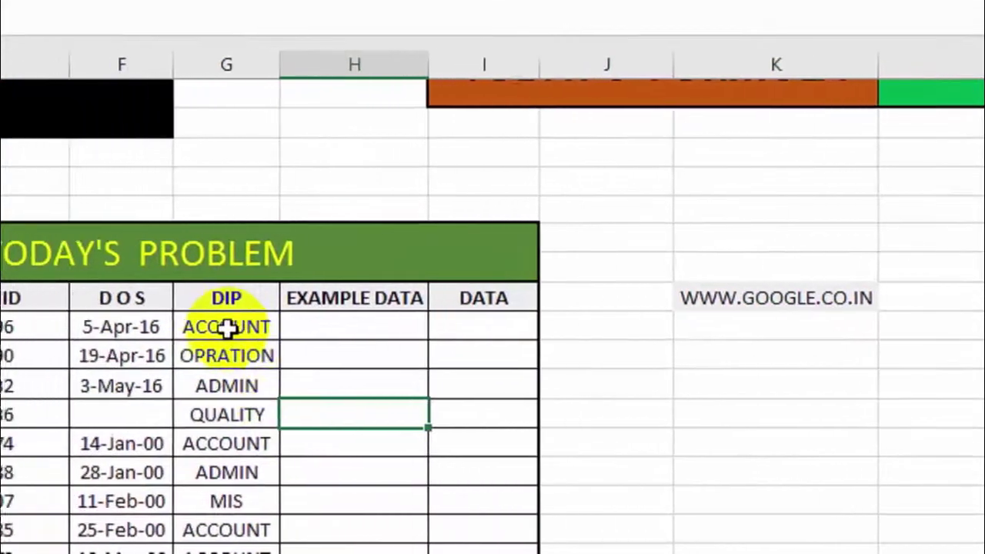
{"action": "left_click", "coordinate": [244, 329]}
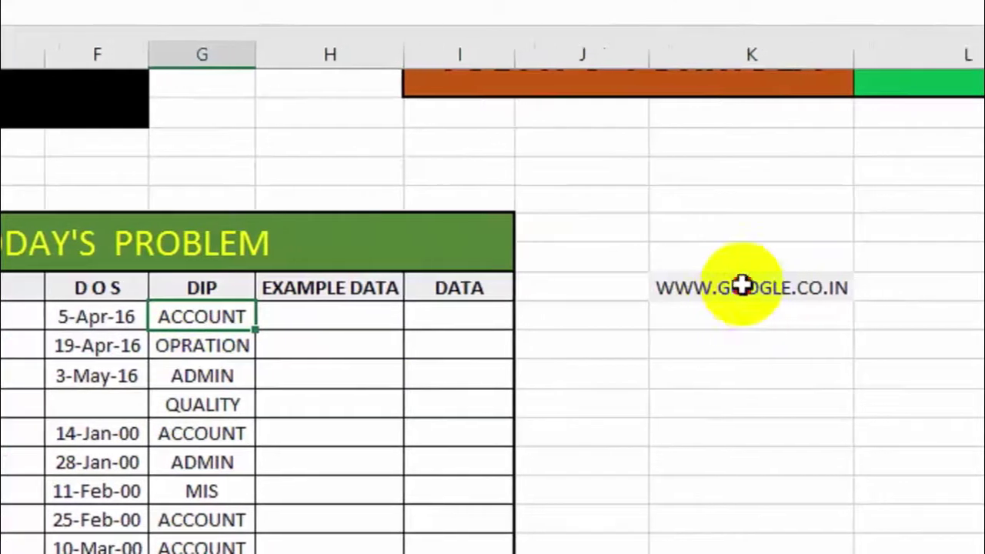
{"action": "left_click", "coordinate": [744, 289]}
{"action": "right_click", "coordinate": [735, 297]}
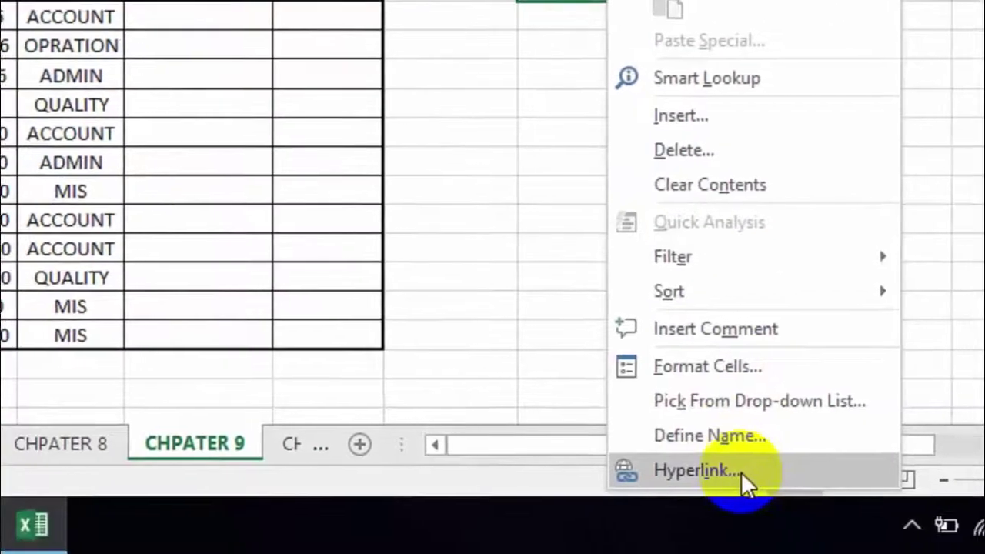
{"action": "left_click", "coordinate": [765, 480]}
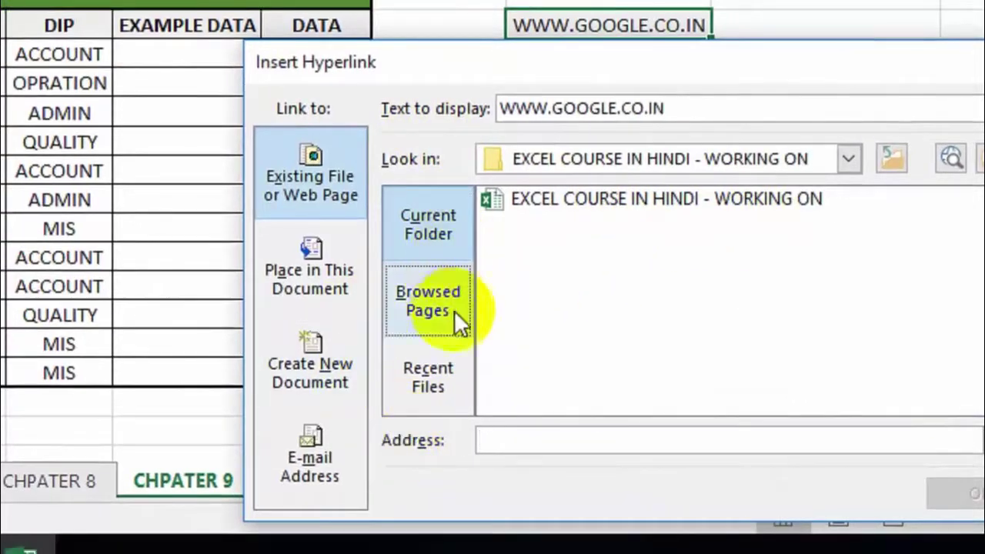
{"action": "left_click", "coordinate": [459, 313]}
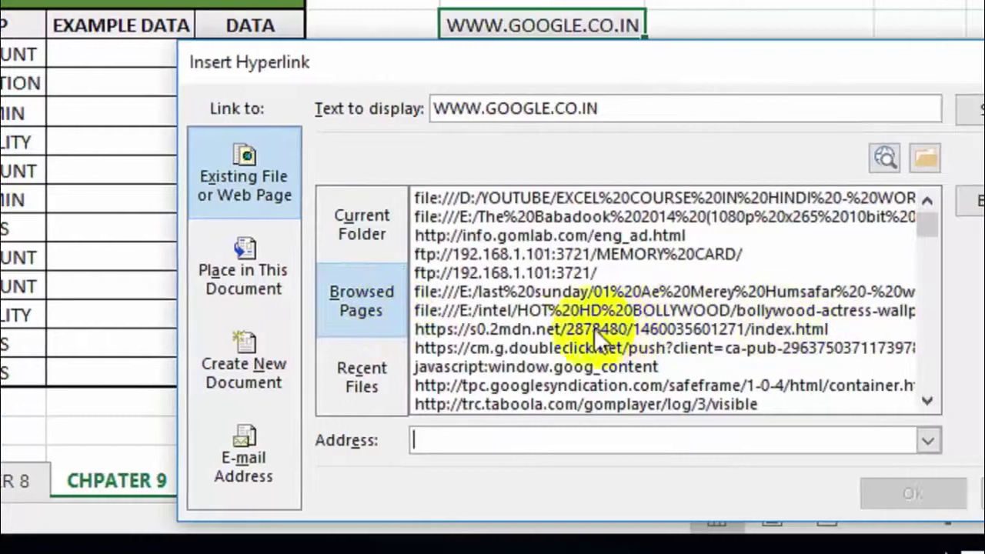
{"action": "scroll", "coordinate": [570, 326], "scroll_direction": "down", "scroll_amount": 2}
{"action": "scroll", "coordinate": [569, 326], "scroll_direction": "down", "scroll_amount": 1}
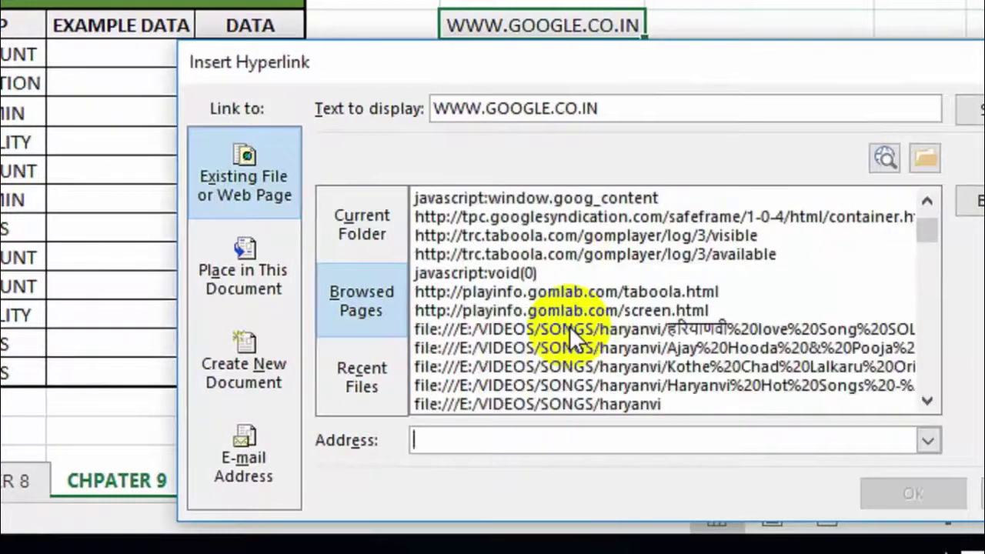
{"action": "left_click", "coordinate": [275, 286]}
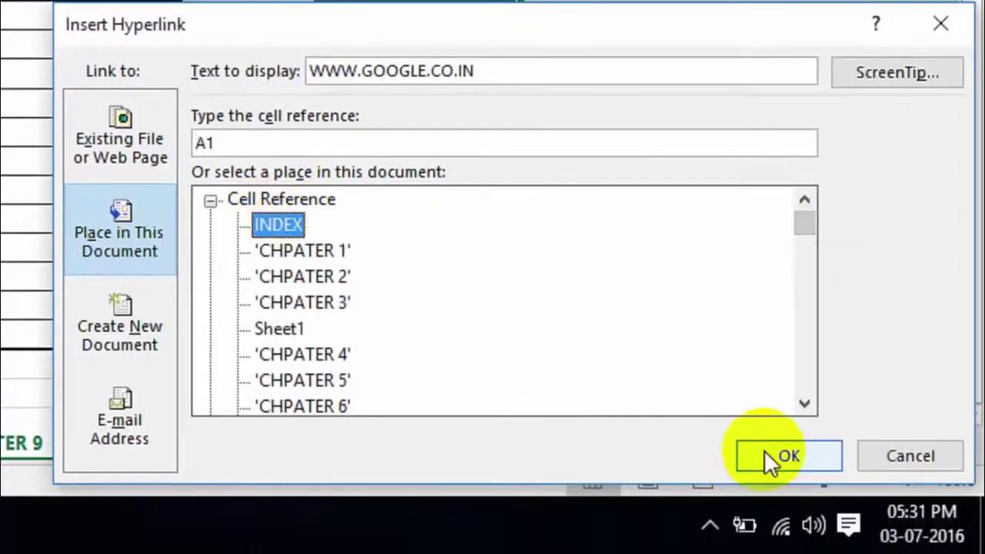
{"action": "left_click", "coordinate": [784, 495]}
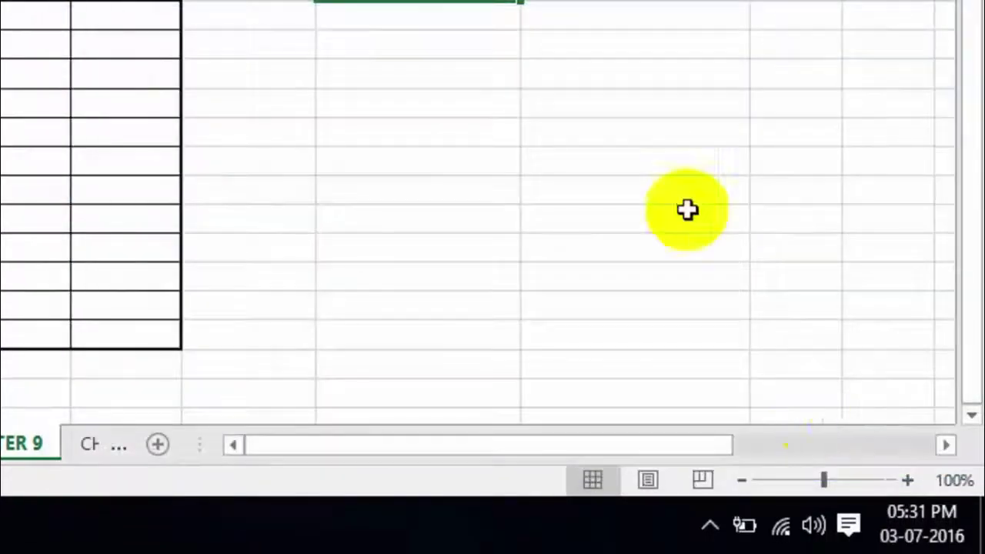
{"action": "left_click", "coordinate": [485, 189]}
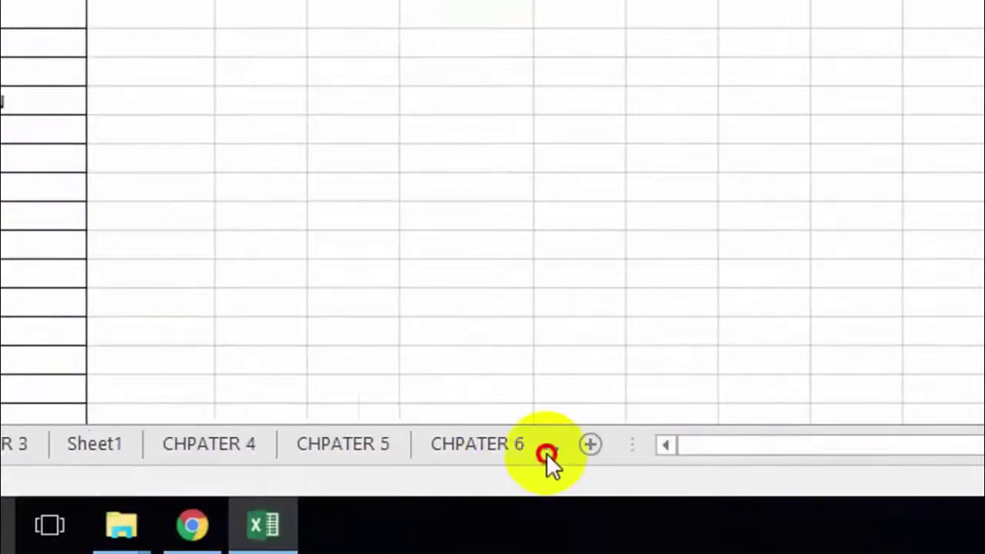
{"action": "left_click", "coordinate": [546, 454]}
{"action": "left_click", "coordinate": [547, 453]}
{"action": "left_click", "coordinate": [546, 453]}
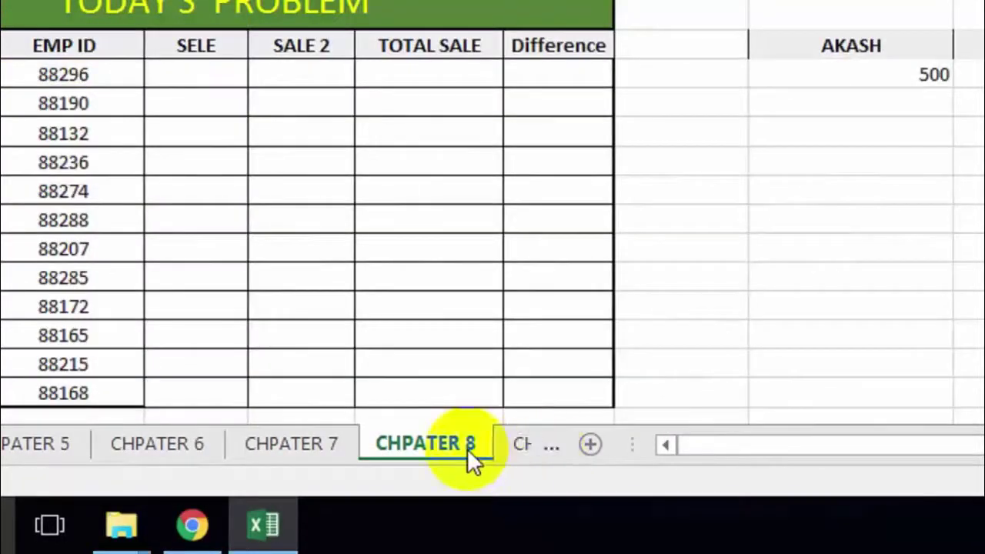
{"action": "left_click", "coordinate": [327, 452]}
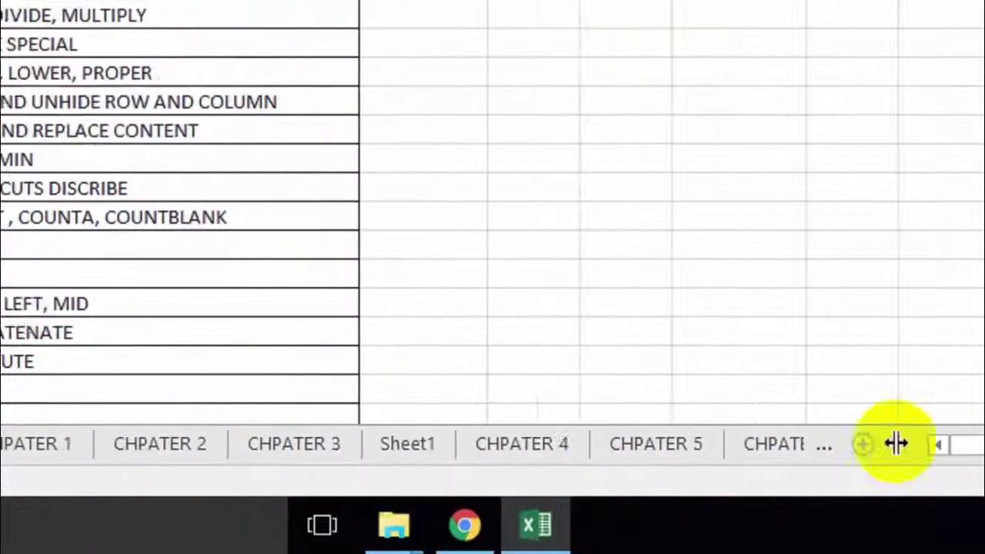
{"action": "left_click_drag", "start_coordinate": [897, 444], "coordinate": [817, 444]}
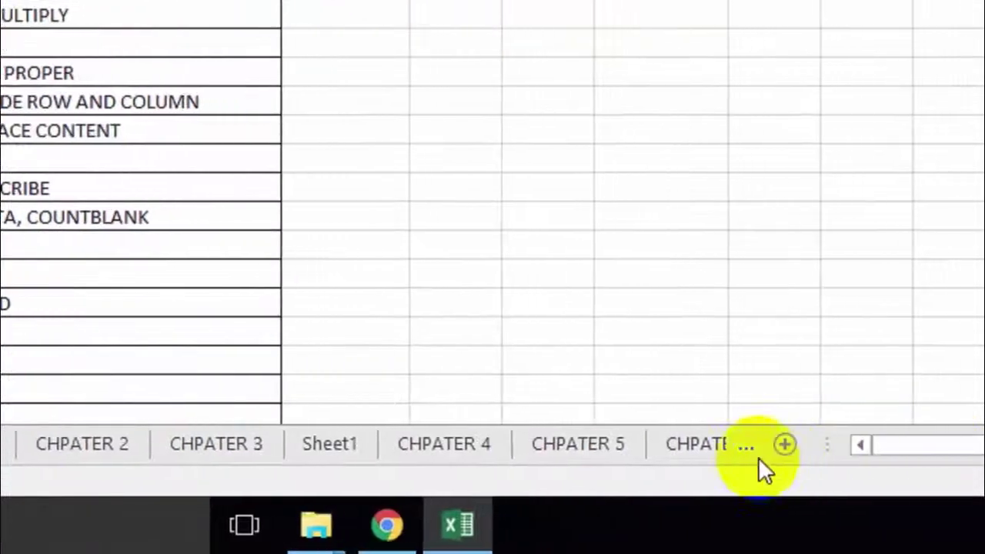
{"action": "left_click", "coordinate": [740, 444]}
{"action": "left_click", "coordinate": [740, 444]}
{"action": "left_click", "coordinate": [739, 448]}
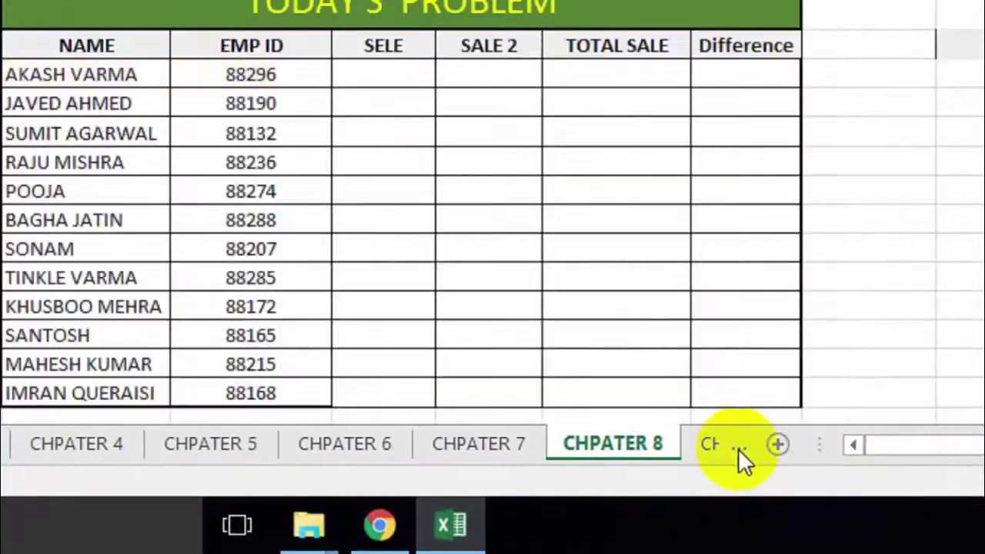
{"action": "left_click", "coordinate": [739, 449]}
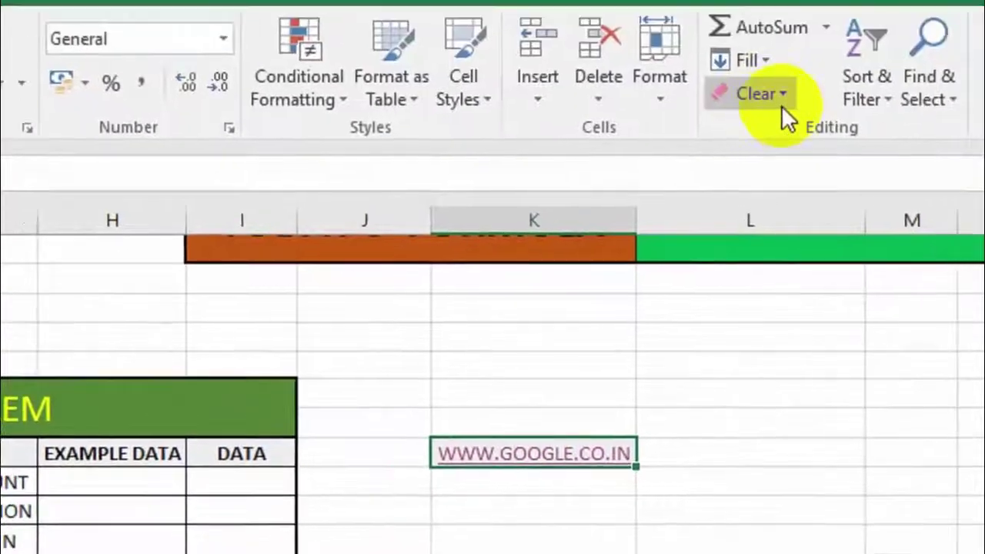
{"action": "left_click", "coordinate": [779, 106]}
{"action": "left_click", "coordinate": [745, 288]}
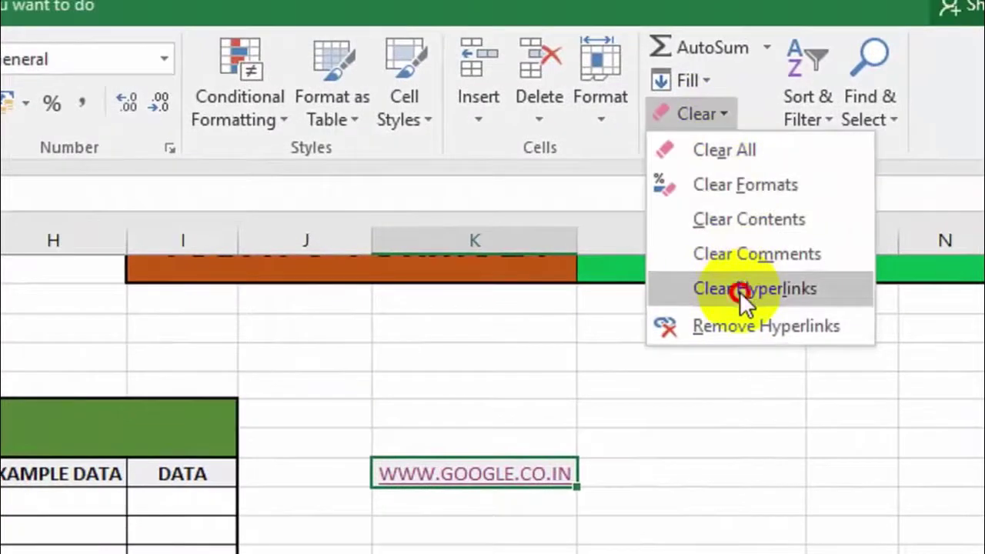
{"action": "left_click", "coordinate": [539, 505]}
{"action": "left_click", "coordinate": [458, 386]}
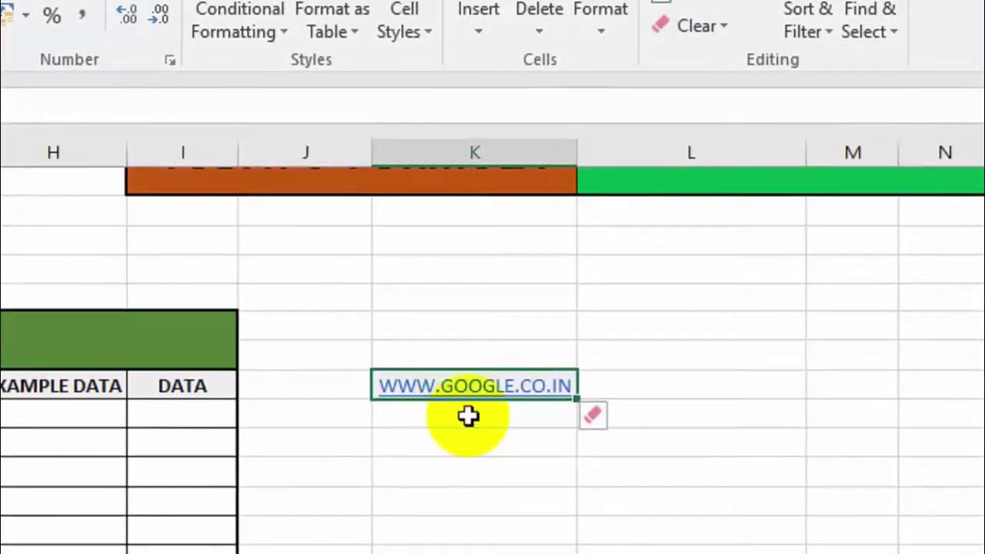
{"action": "key", "text": "Return"}
{"action": "left_click", "coordinate": [477, 378]}
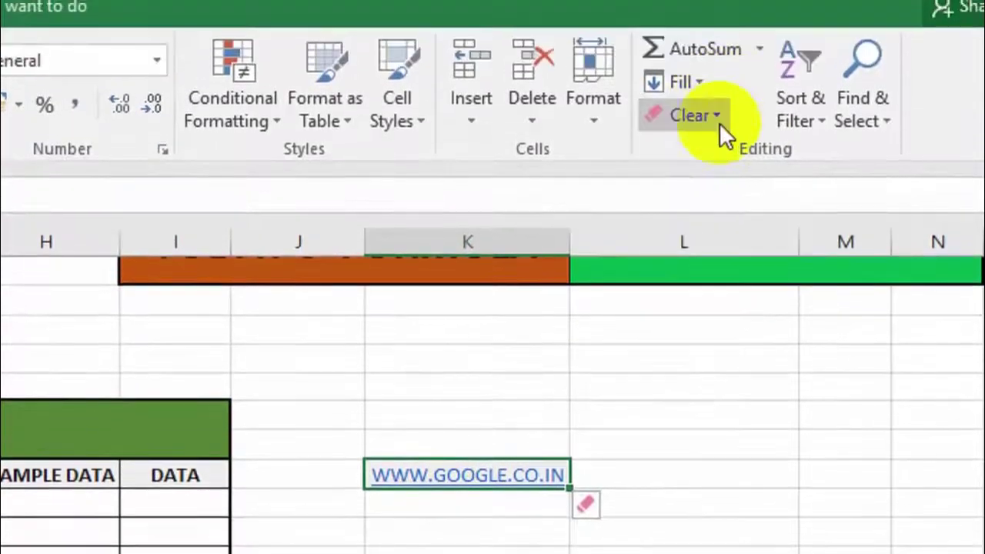
{"action": "left_click", "coordinate": [716, 133]}
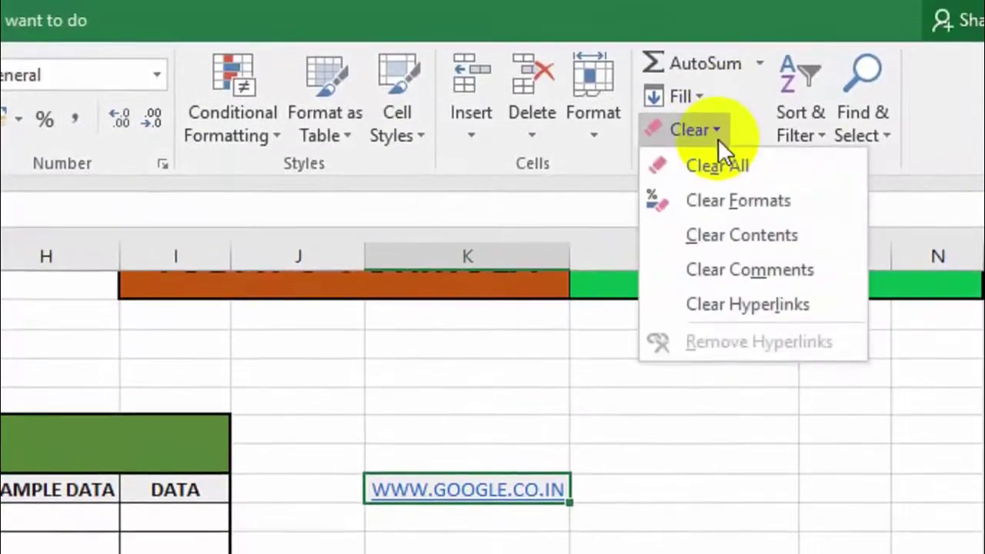